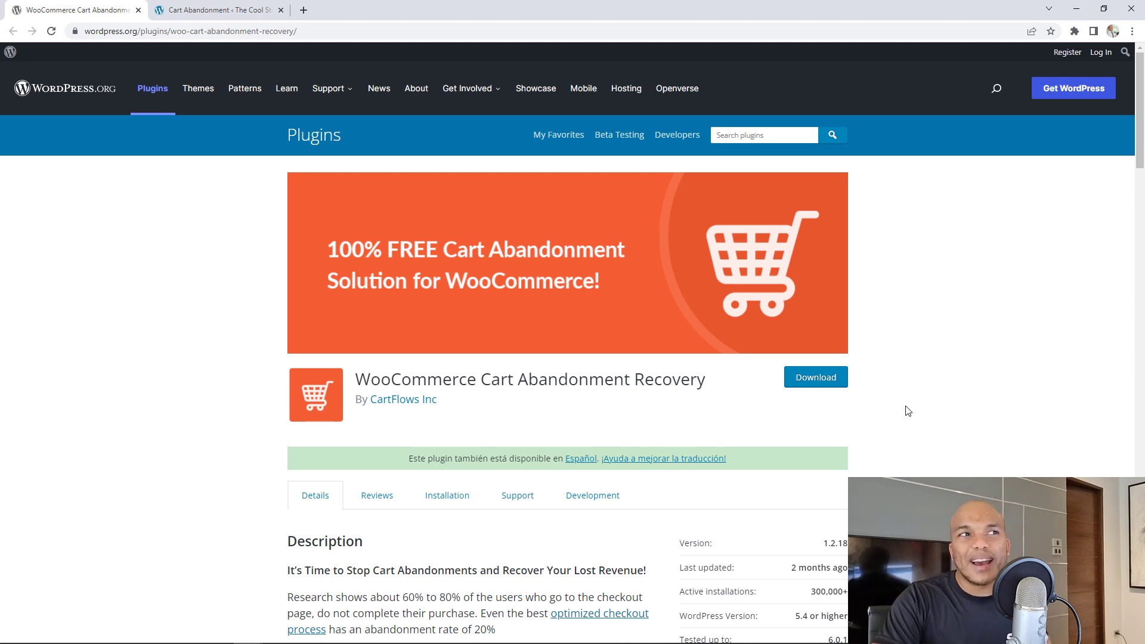
In the store's cart abandonment follow-up emails, open Sample Email Template 1, review its body and send settings, and return to the template list.
left_click(247, 6)
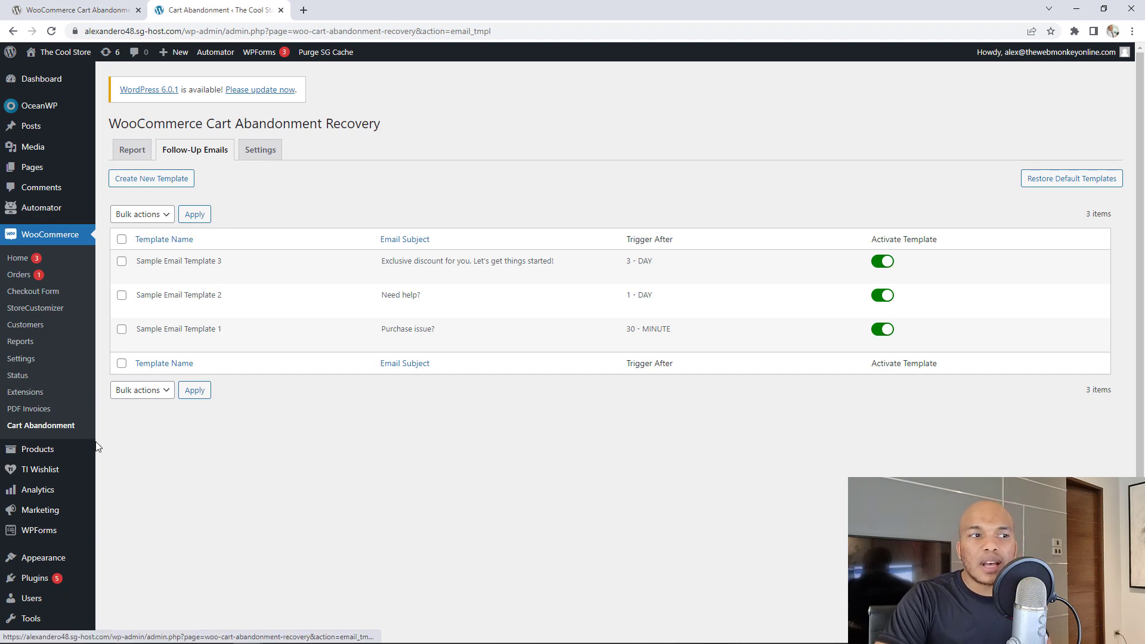
mouse_move(257, 267)
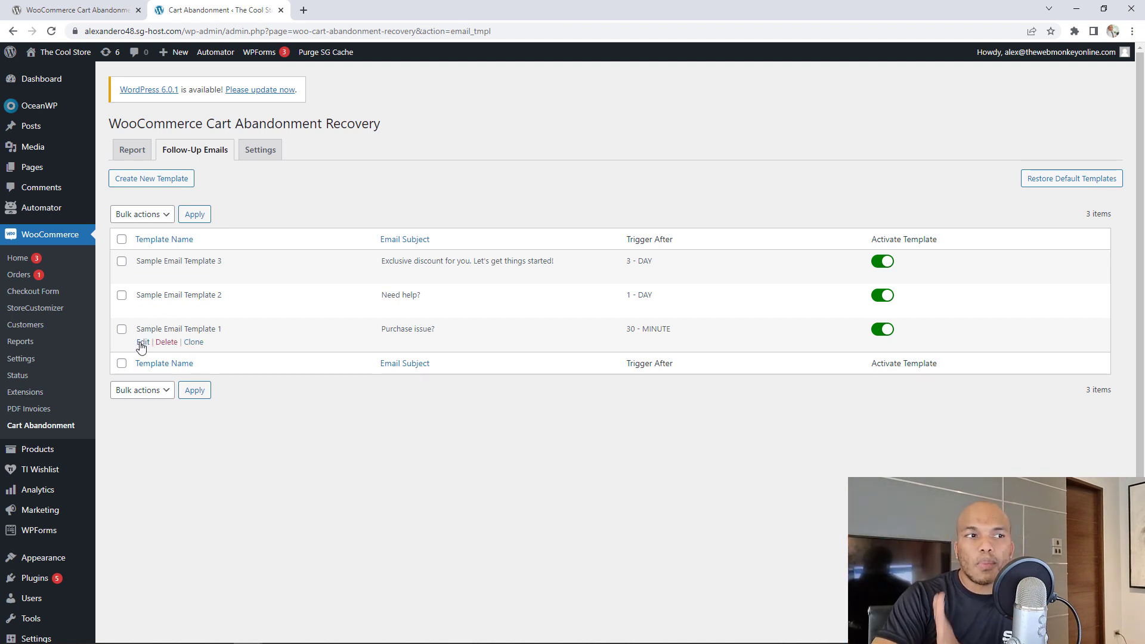
left_click(143, 343)
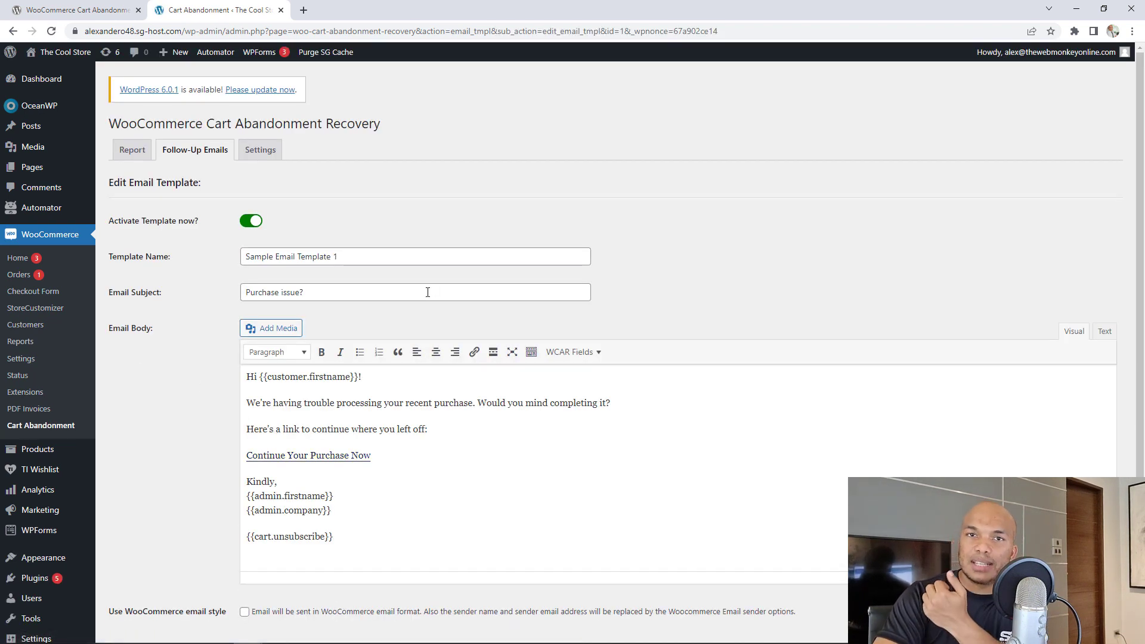
scroll(465, 334, "down", 1)
scroll(470, 337, "down", 3)
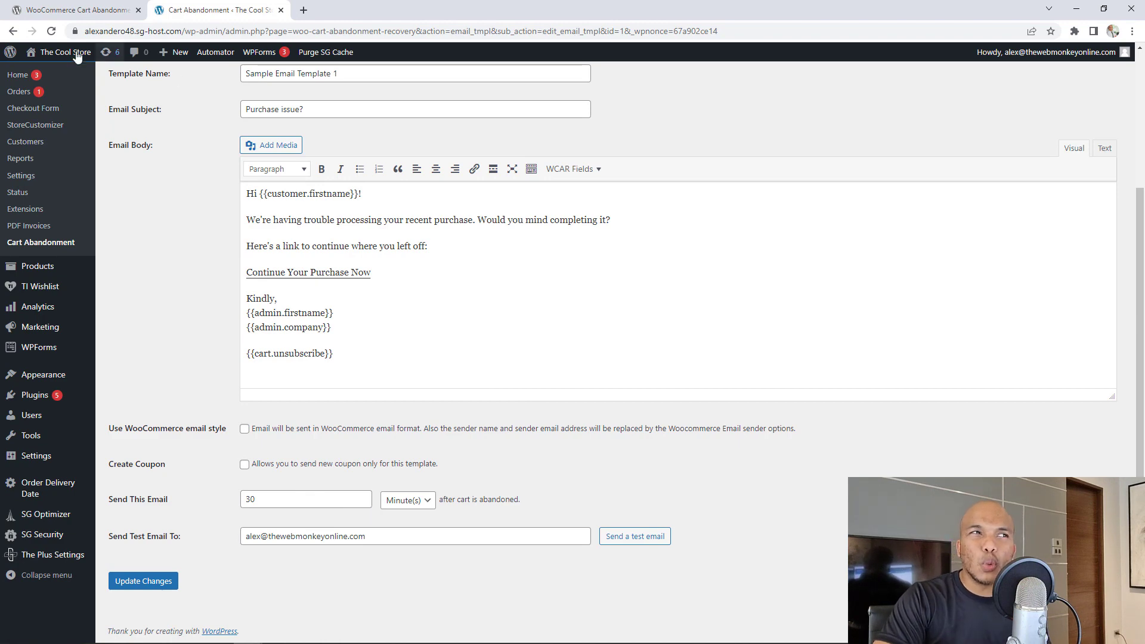
left_click(13, 31)
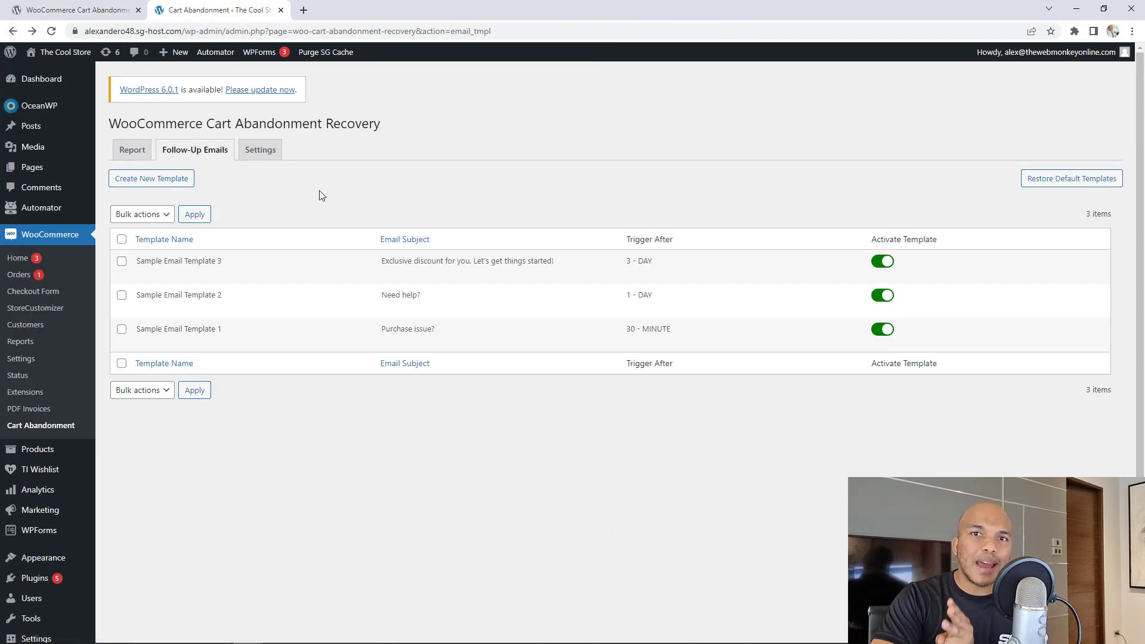
Open Sample Email Template 3 for editing, enable coupon creation for it, and check the available discount types.
left_click(143, 273)
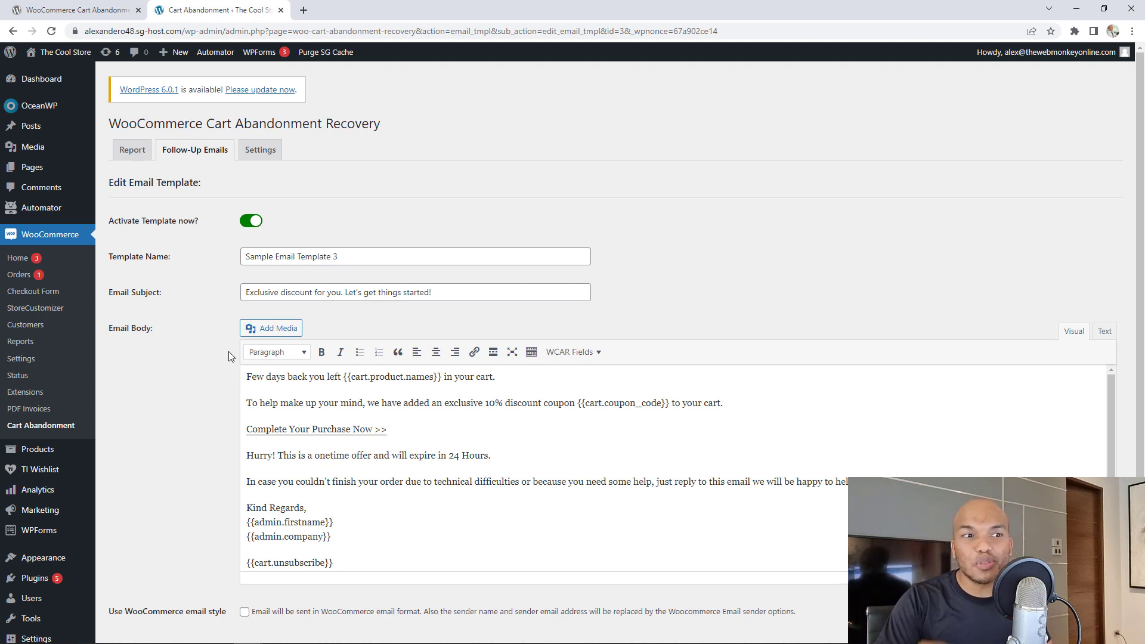
scroll(528, 352, "down", 3)
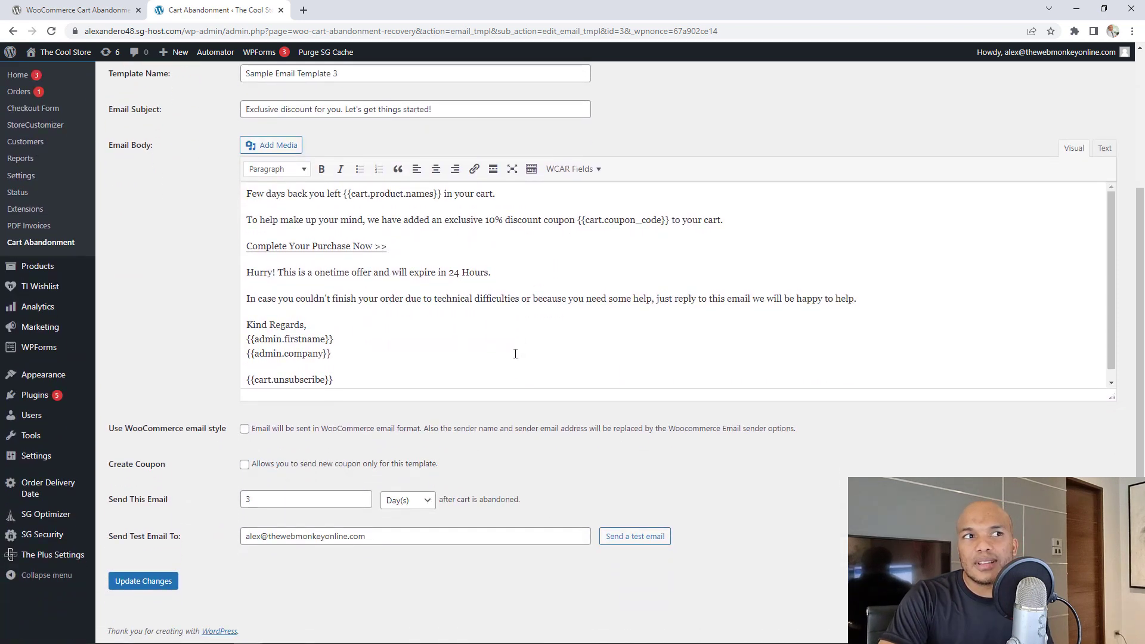
scroll(513, 353, "down", 1)
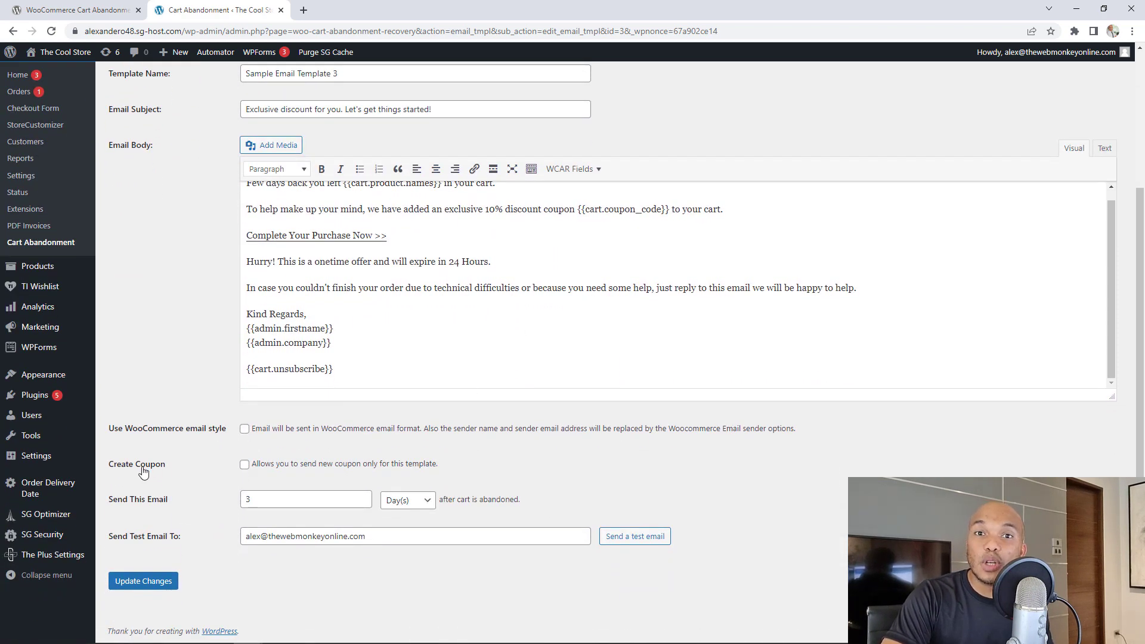
left_click(245, 466)
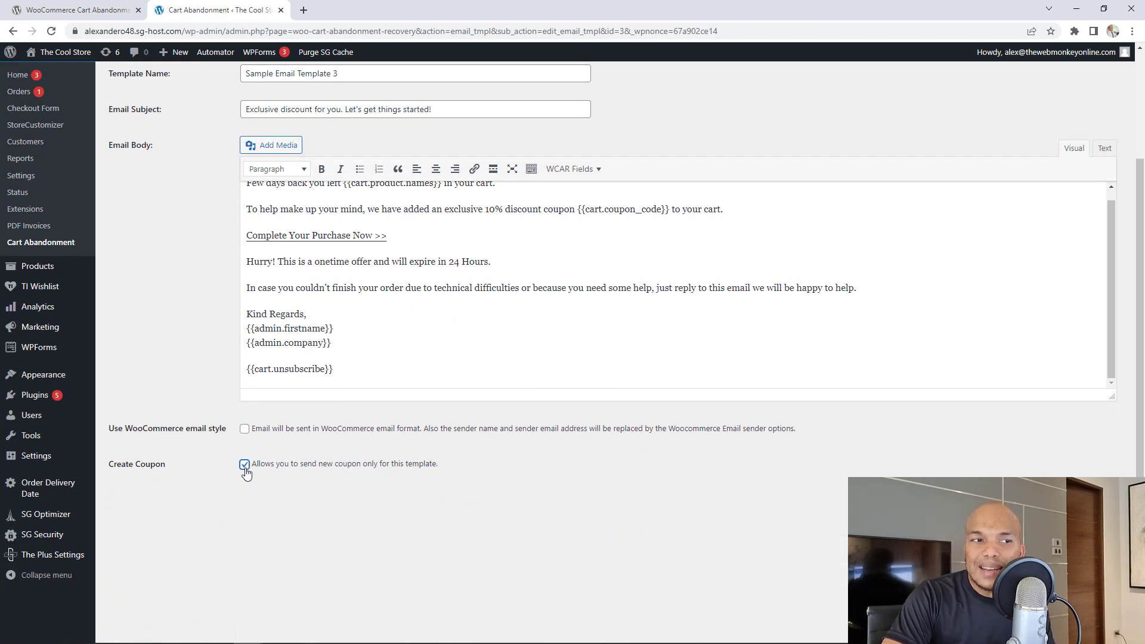
scroll(677, 477, "down", 3)
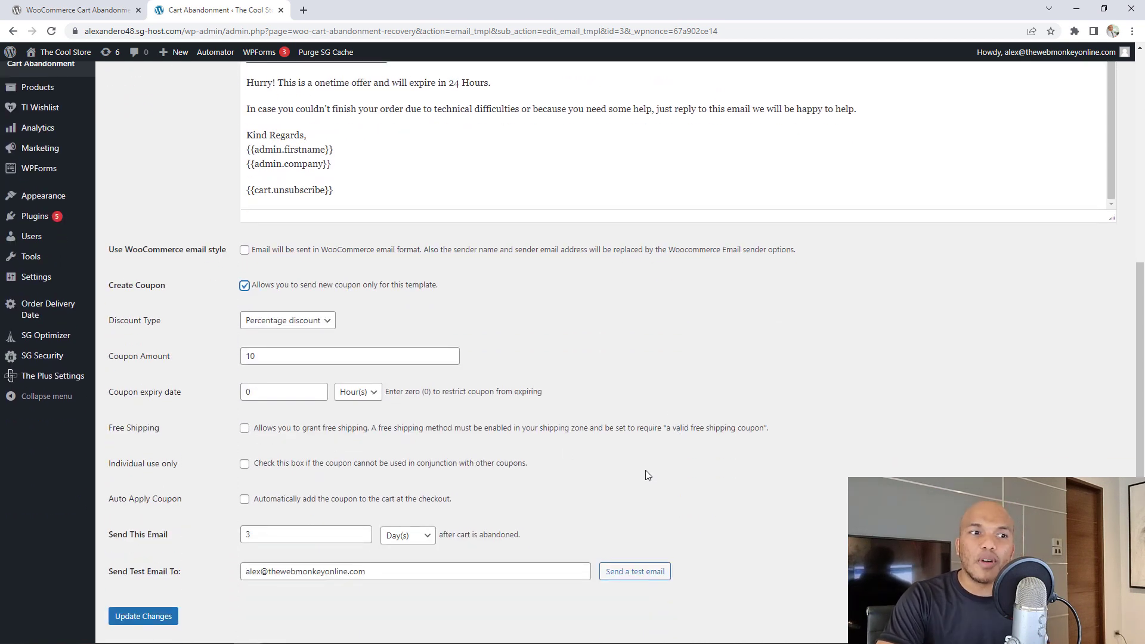
left_click(303, 322)
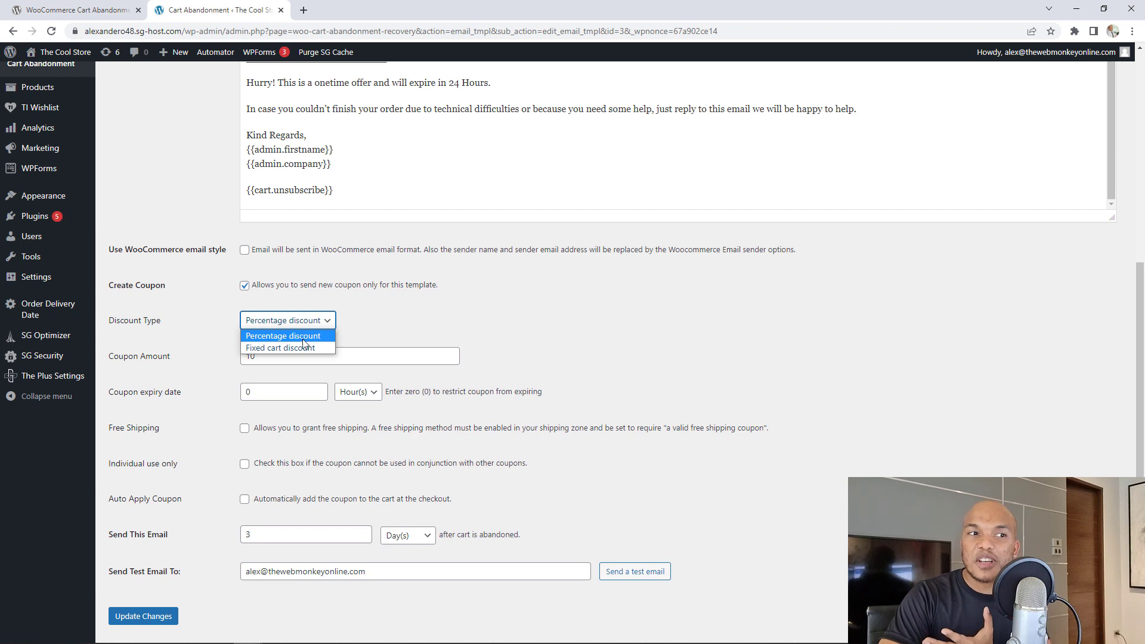
left_click(366, 330)
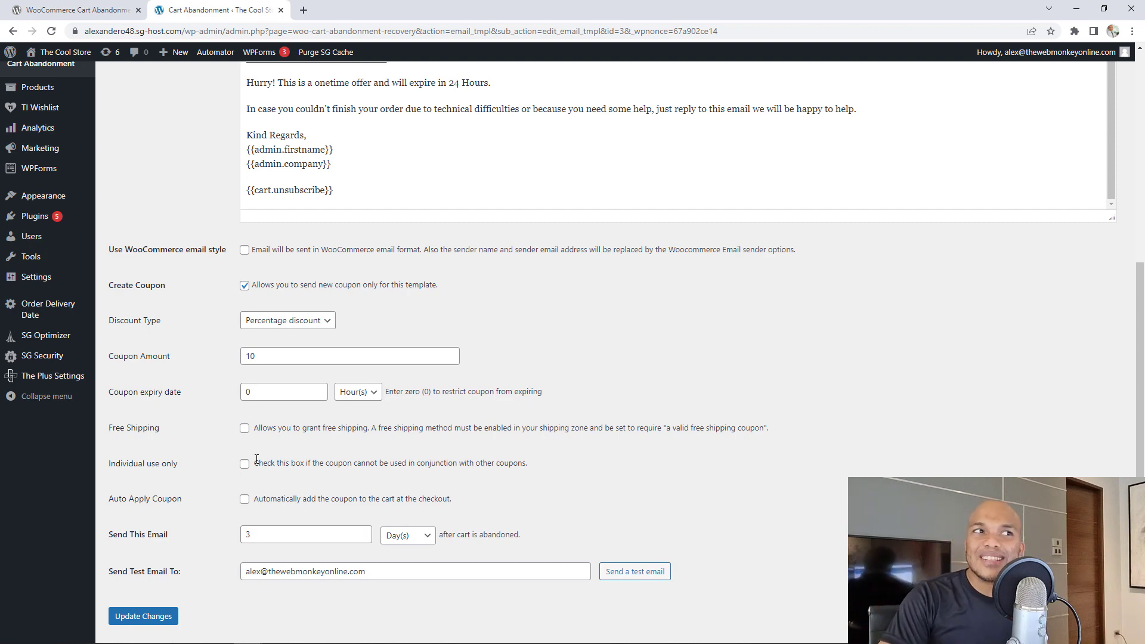
View the YITH WooCommerce Order & Shipment Tracking plugin page, and look through the Complete WooCommerce Tutorial 2022 video's chapter list on YouTube.
left_click(78, 10)
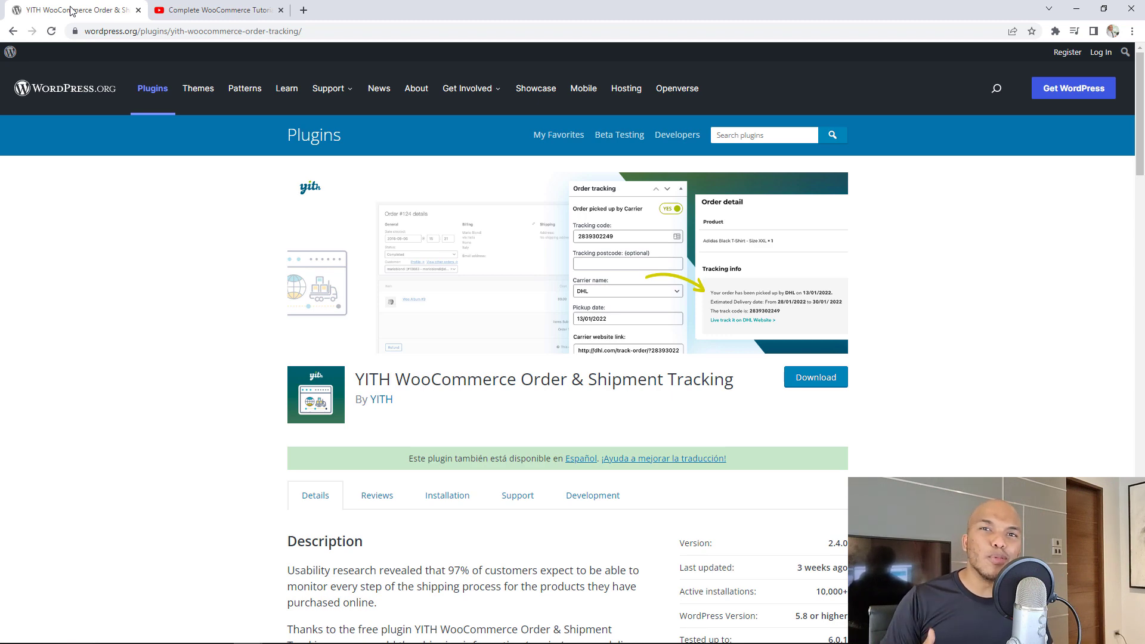
left_click(182, 8)
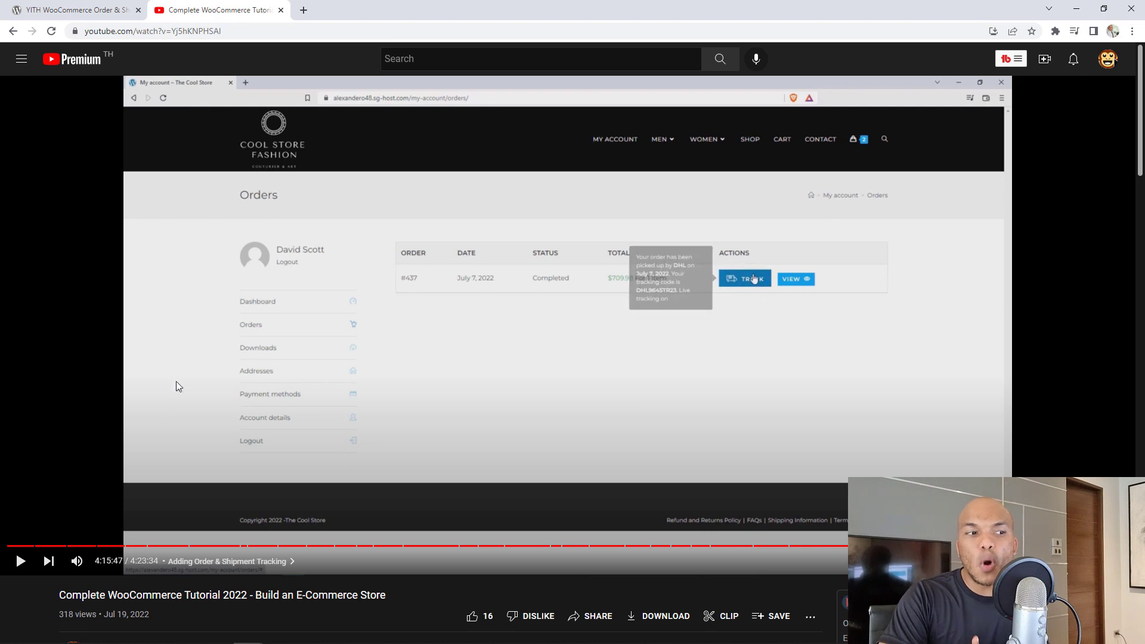
scroll(203, 396, "down", 7)
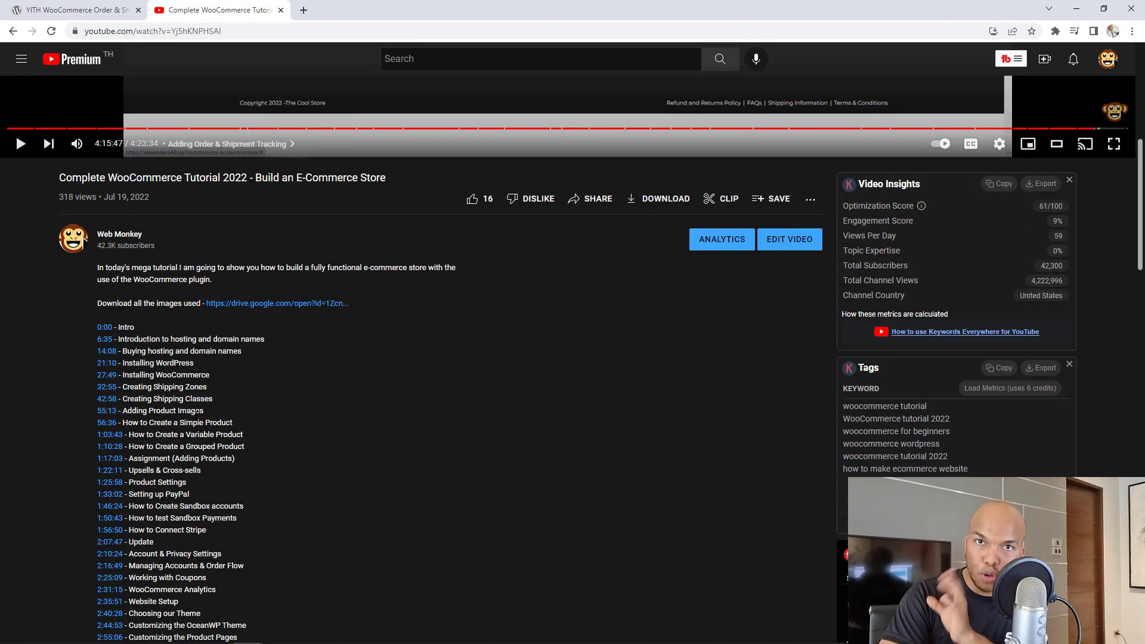
scroll(287, 416, "up", 7)
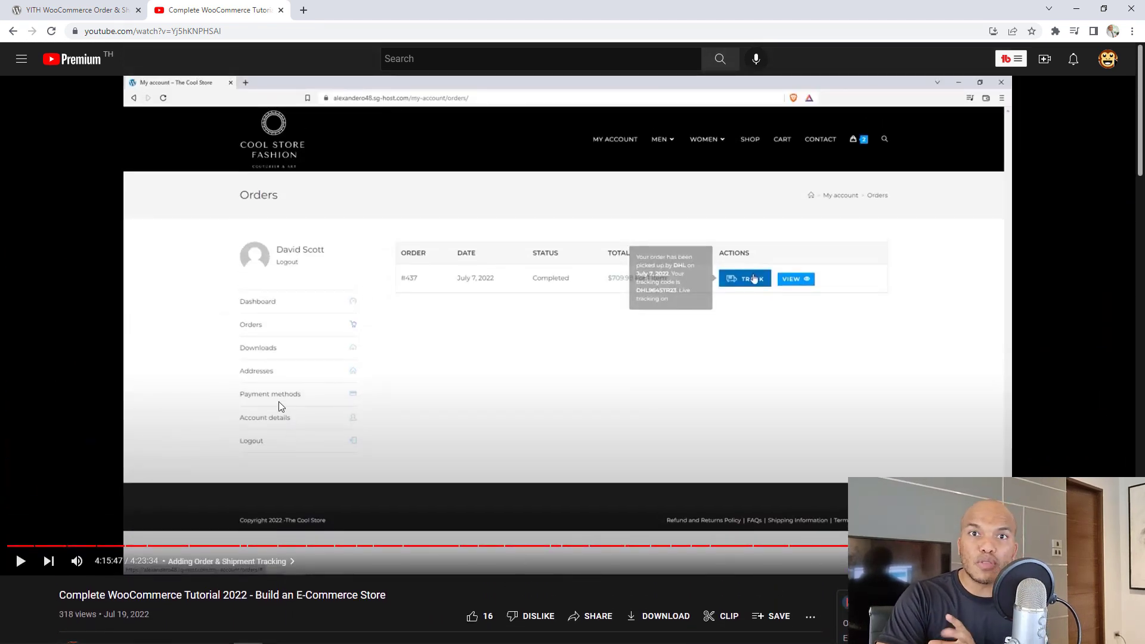
View the WooCommerce PDF Invoices & Packing Slips plugin page, and collapse the preview in the store's invoice document settings.
left_click(70, 10)
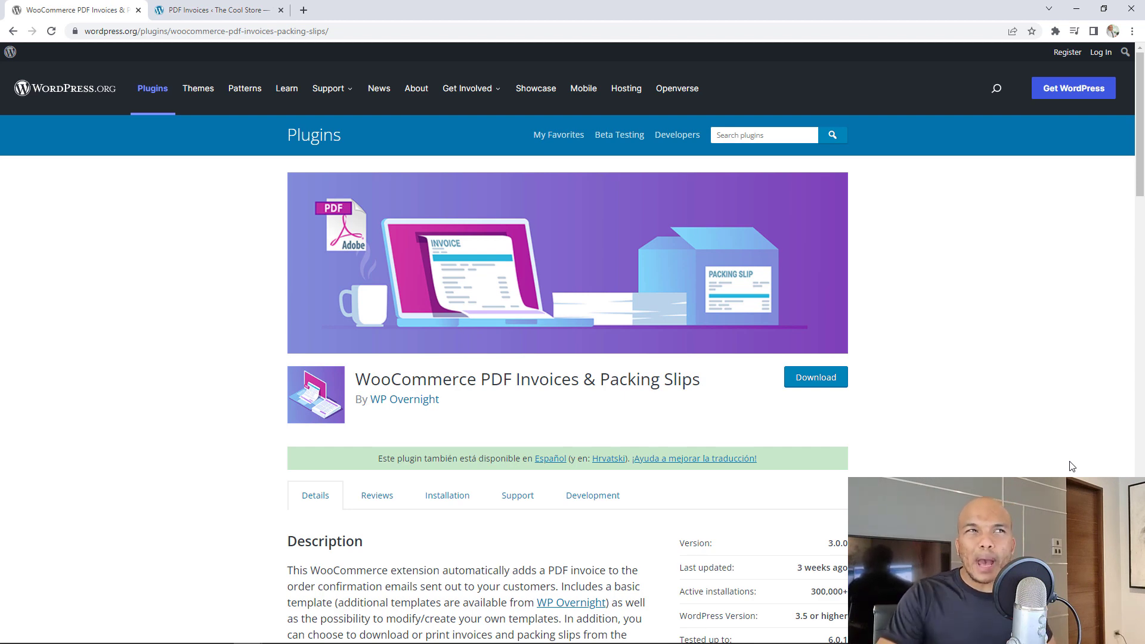
left_click(248, 7)
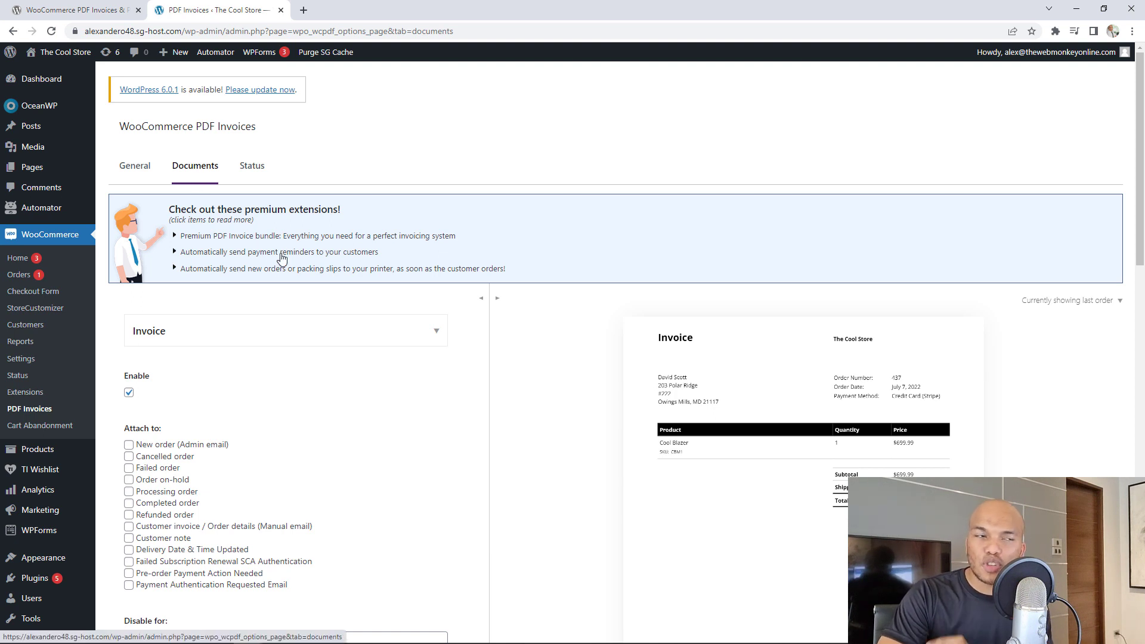
left_click(388, 336)
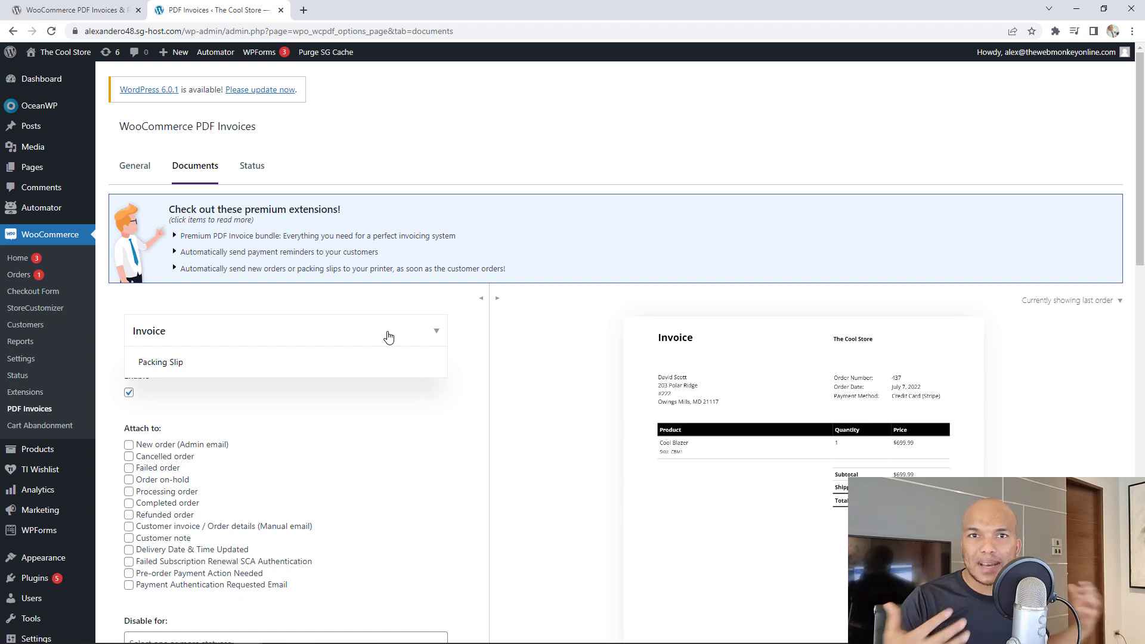
left_click(498, 414)
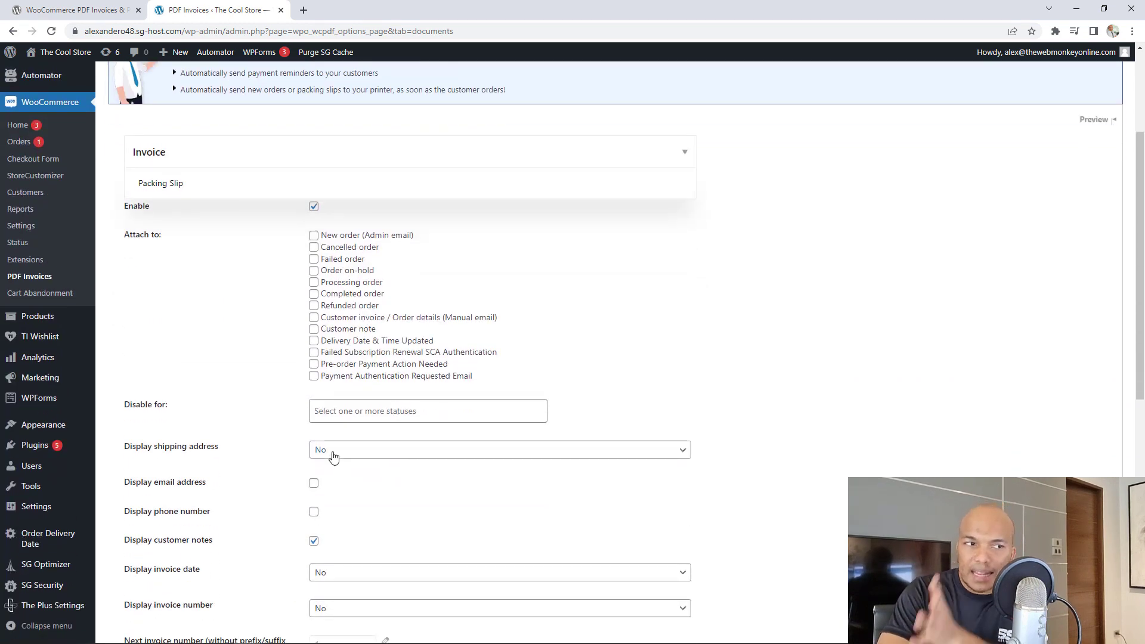
Review the invoice document options, and switch to the Packing Slip document to look over its settings and preview.
scroll(332, 455, "down", 3)
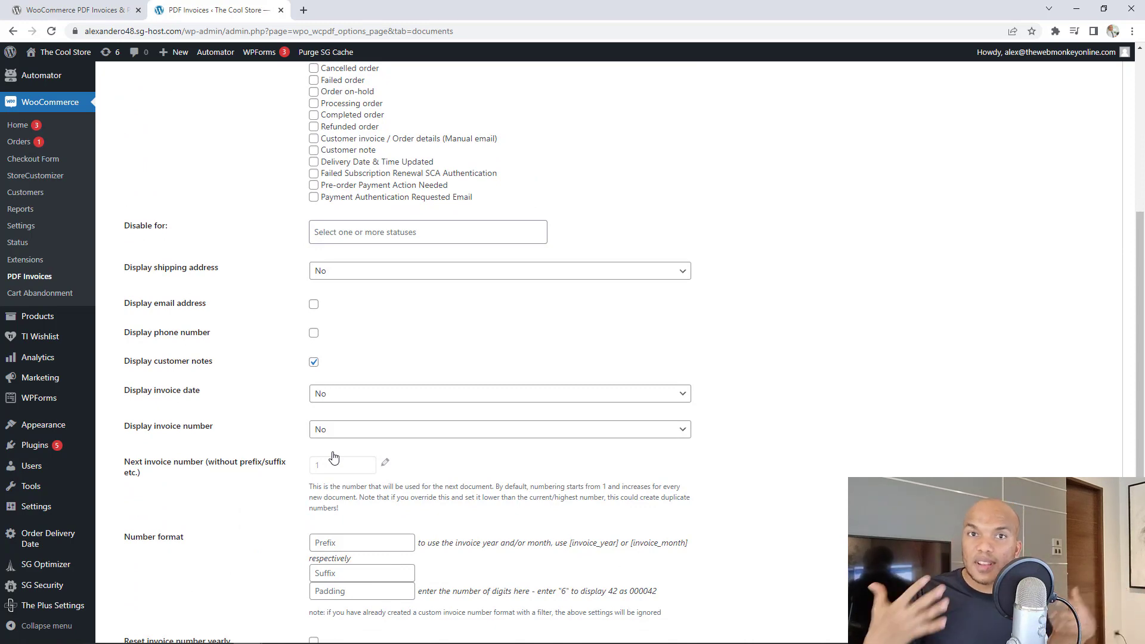
scroll(374, 439, "up", 3)
scroll(374, 439, "up", 3)
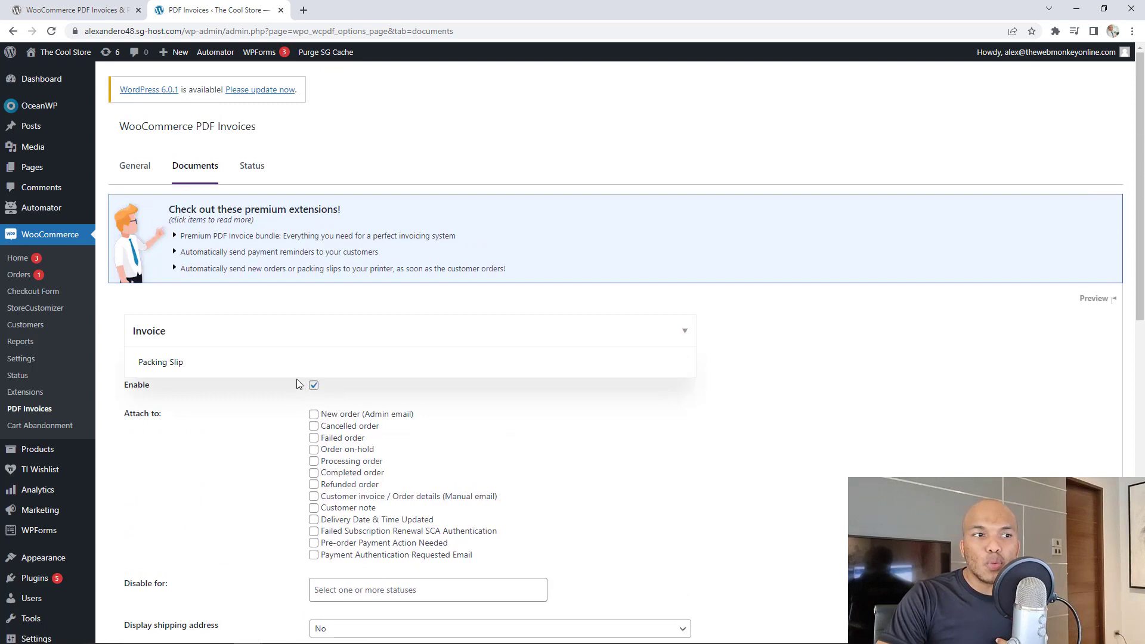
left_click(230, 372)
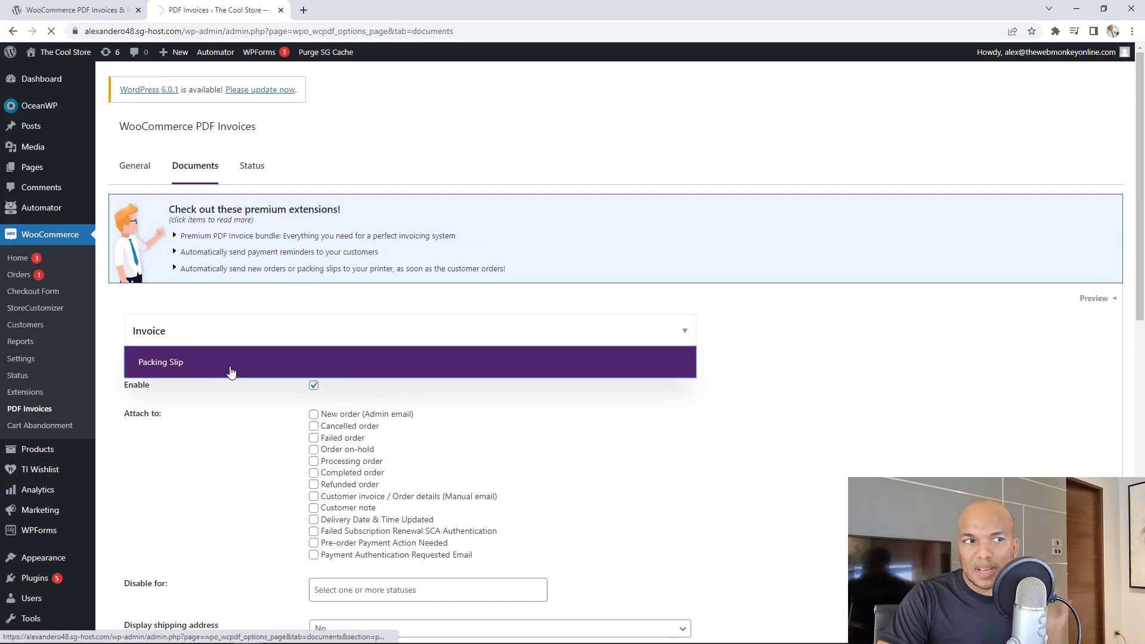
scroll(477, 408, "down", 2)
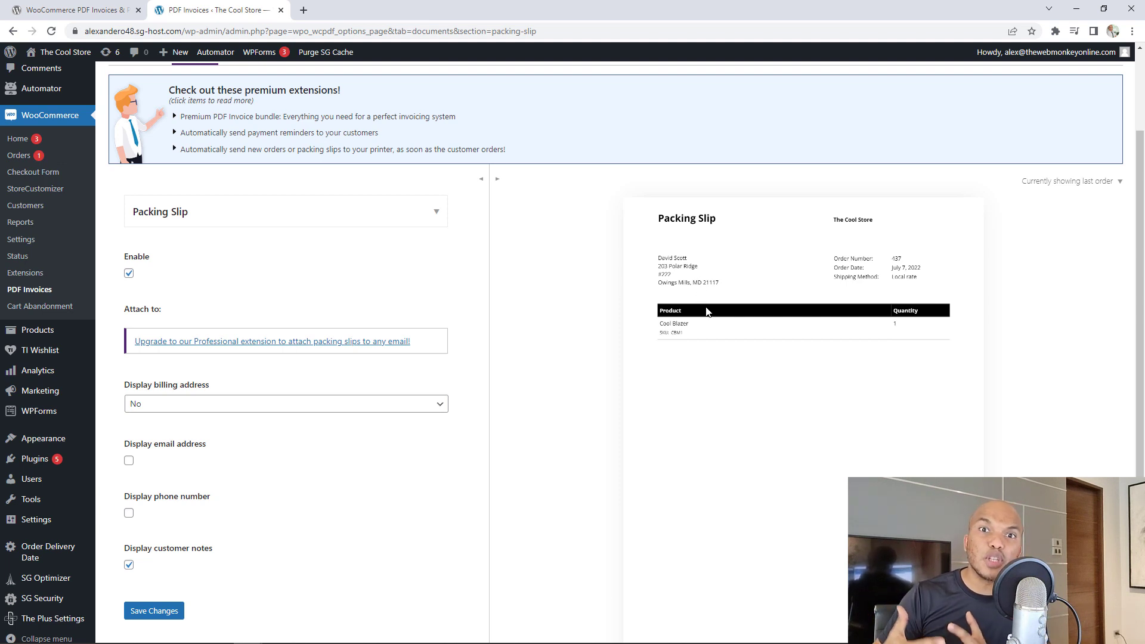
View the TI WooCommerce Wishlist plugin page and switch to the WooCommerce tutorial video on YouTube.
left_click(119, 10)
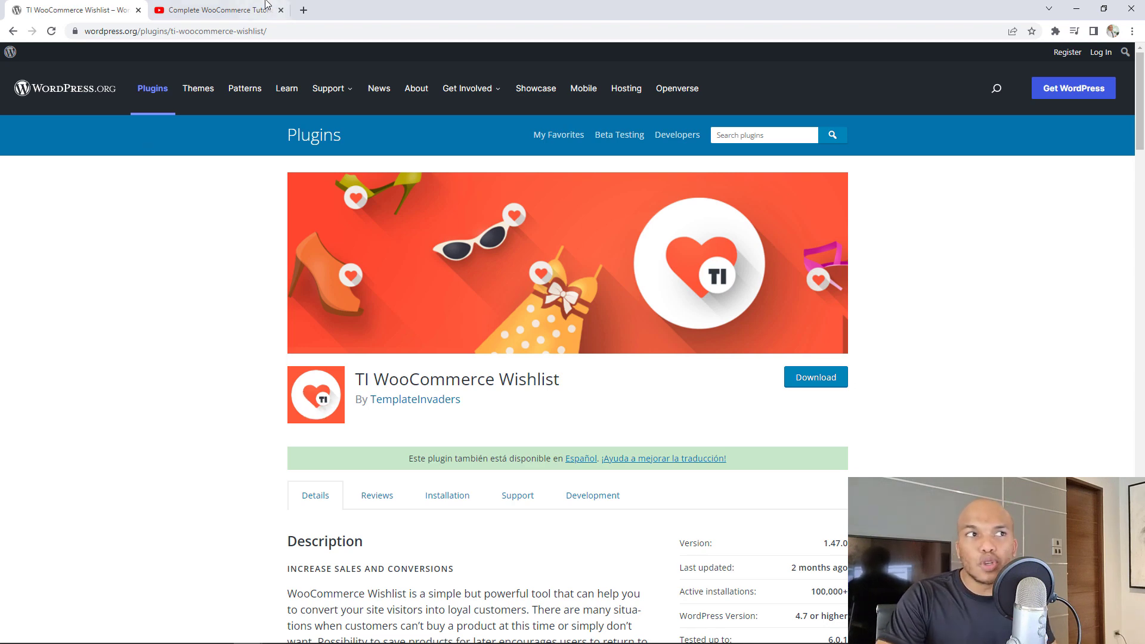
left_click(221, 9)
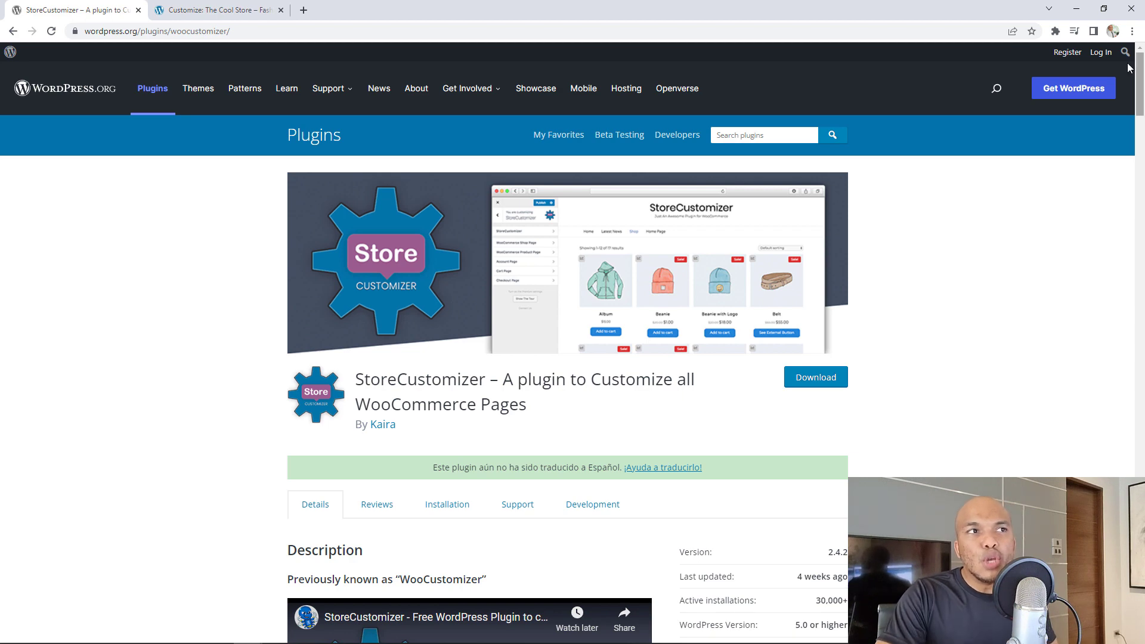
In the store's theme customizer, open the StoreCustomizer settings and look through the Checkout Page options.
left_click(237, 6)
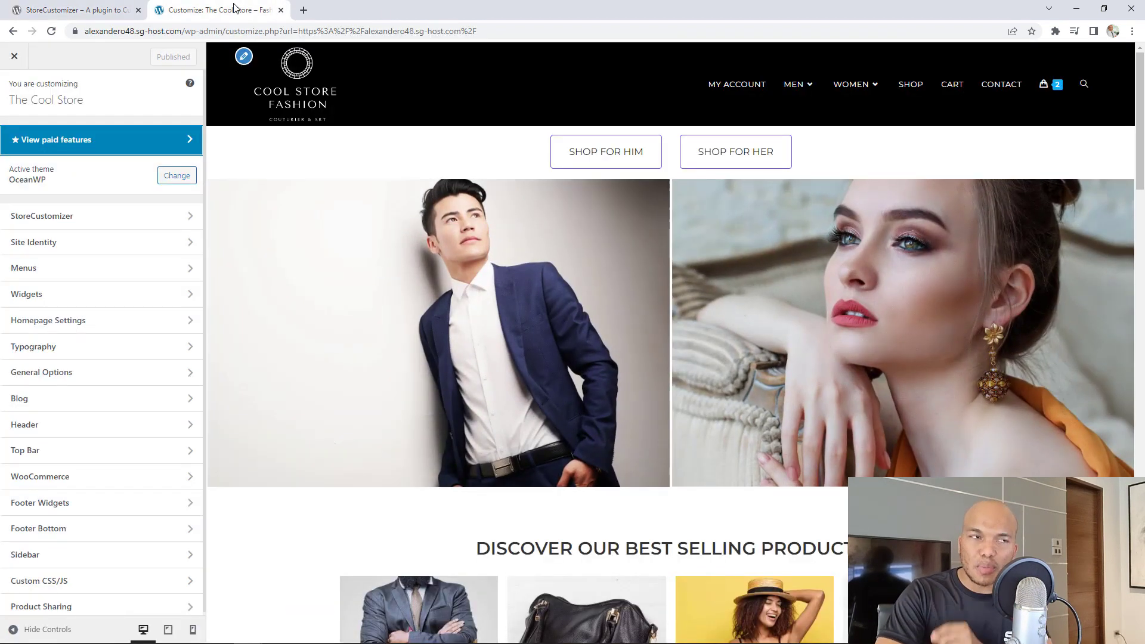
left_click(105, 217)
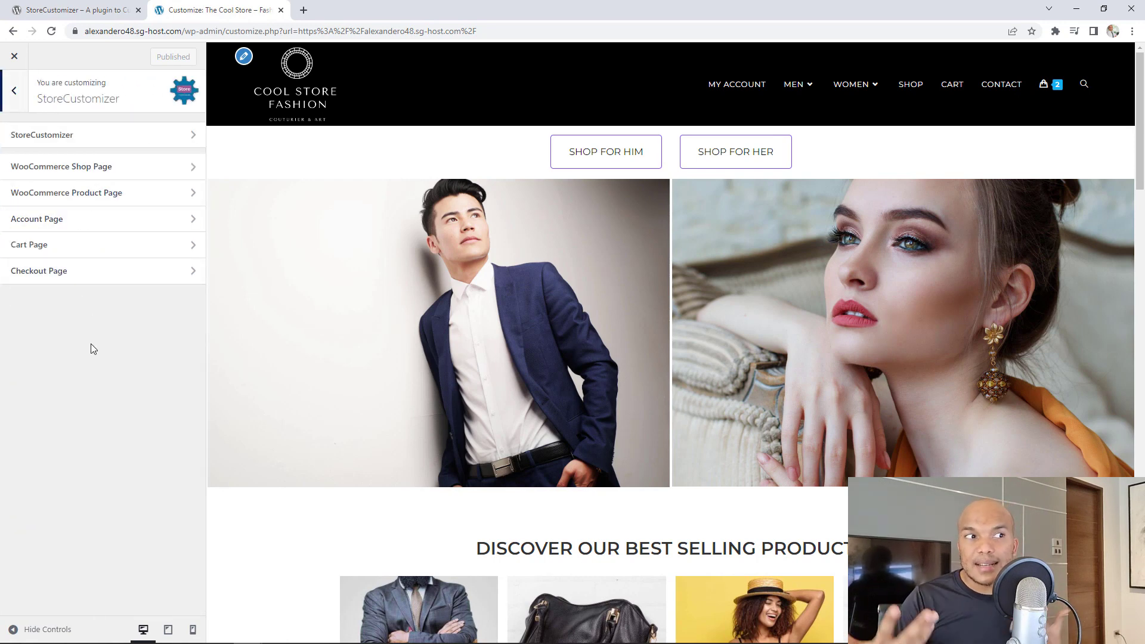
left_click(93, 278)
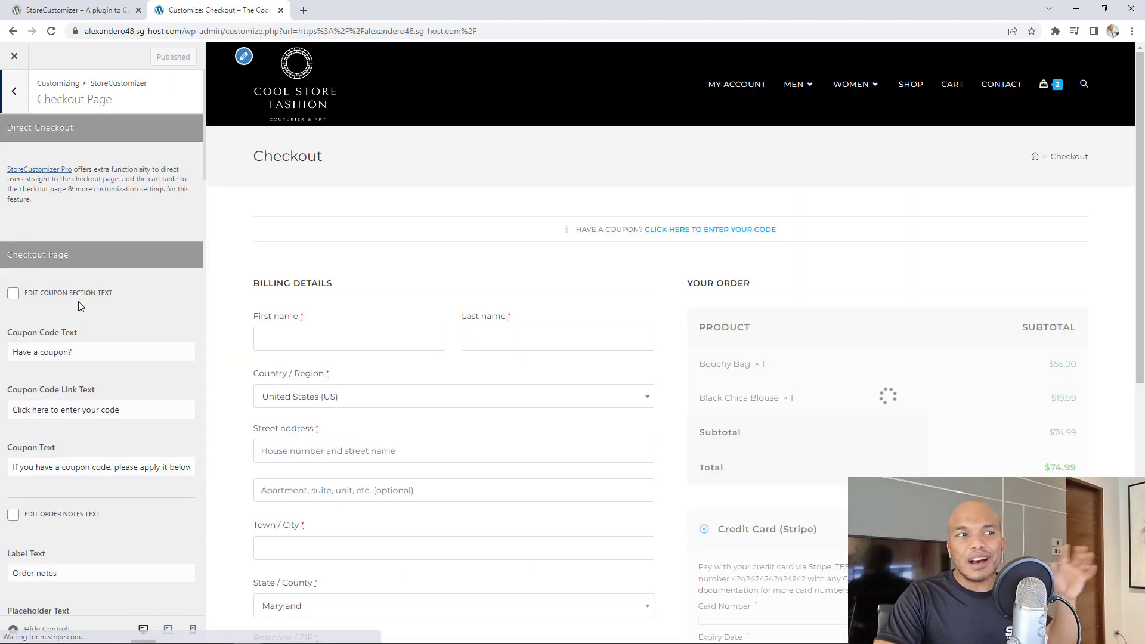
scroll(84, 325, "down", 4)
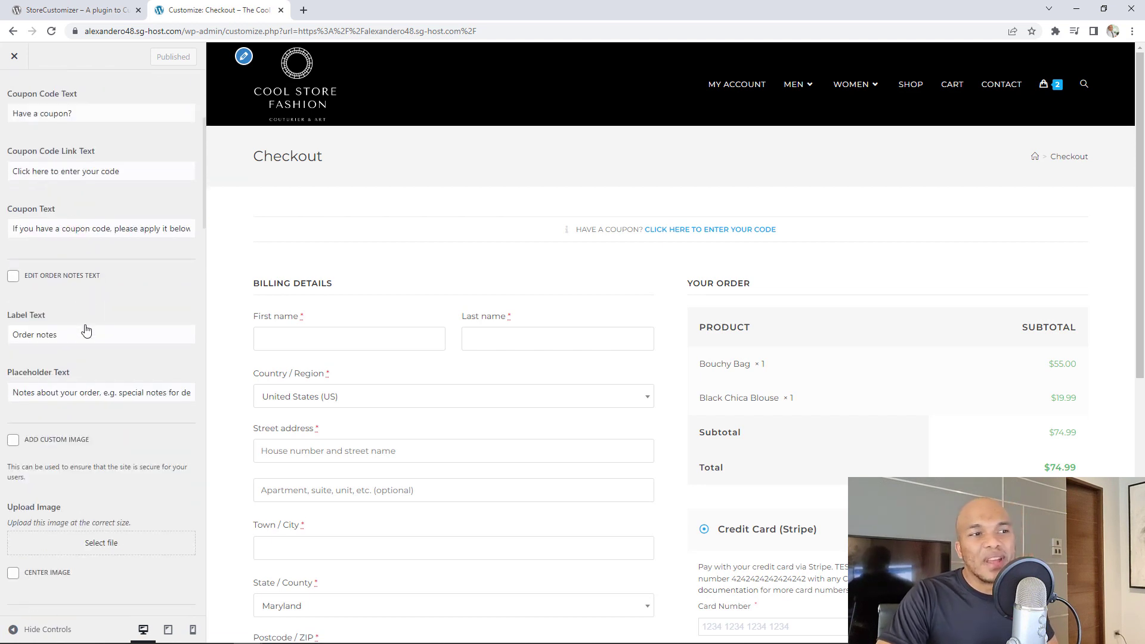
scroll(69, 349, "up", 3)
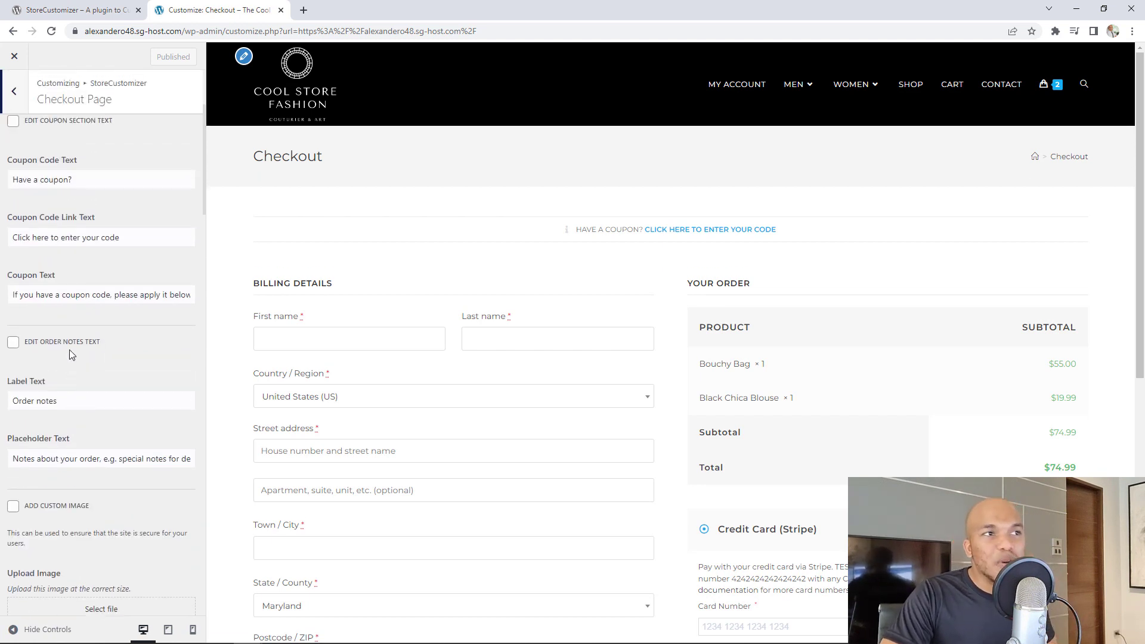
left_click(13, 95)
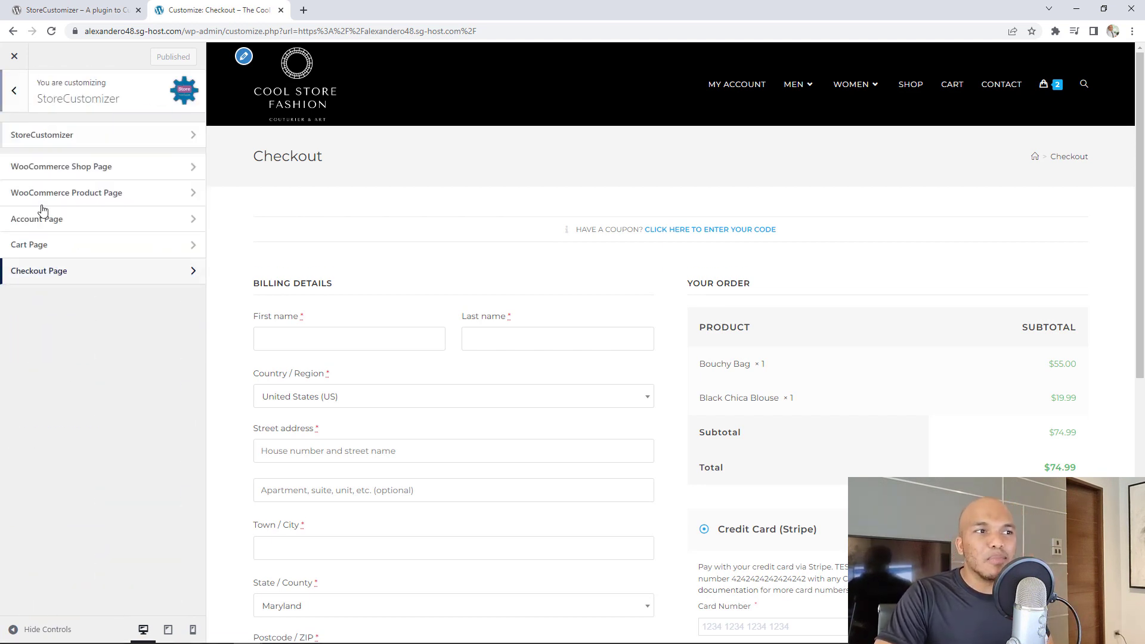
Open StoreCustomizer's Cart Page settings and examine the available cart options.
left_click(40, 244)
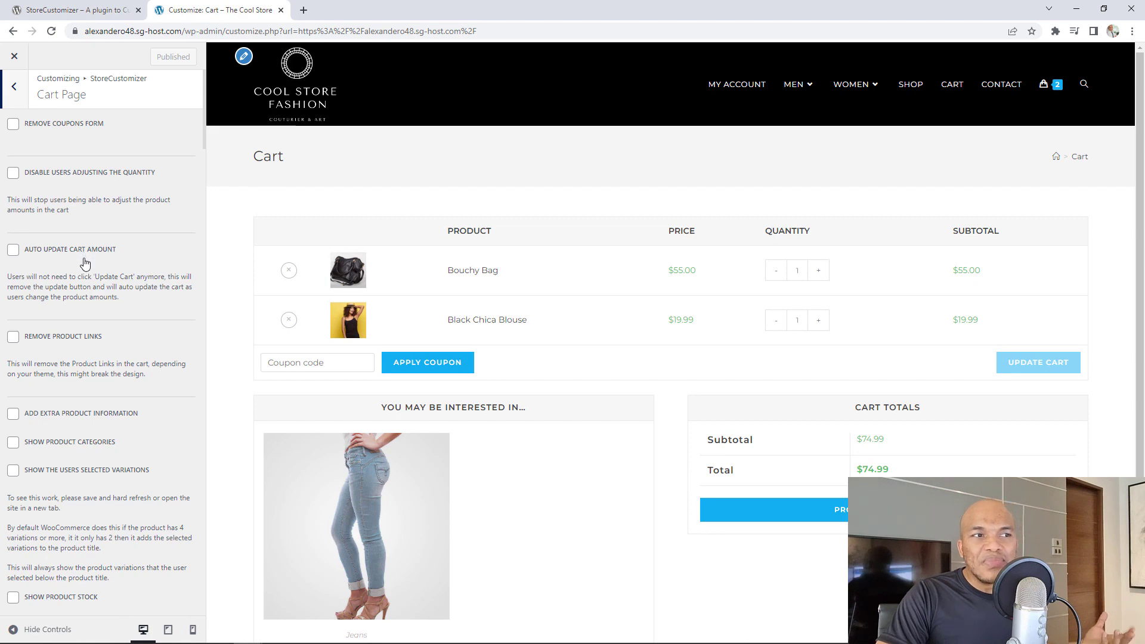
scroll(71, 280, "down", 1)
scroll(99, 462, "down", 2)
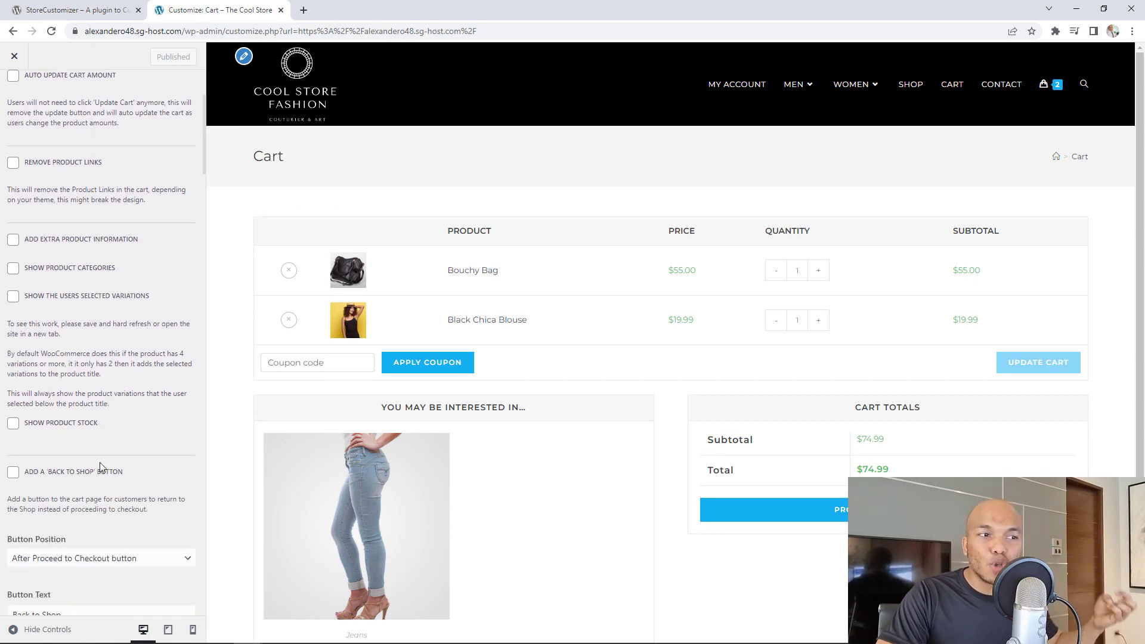
scroll(94, 434, "up", 5)
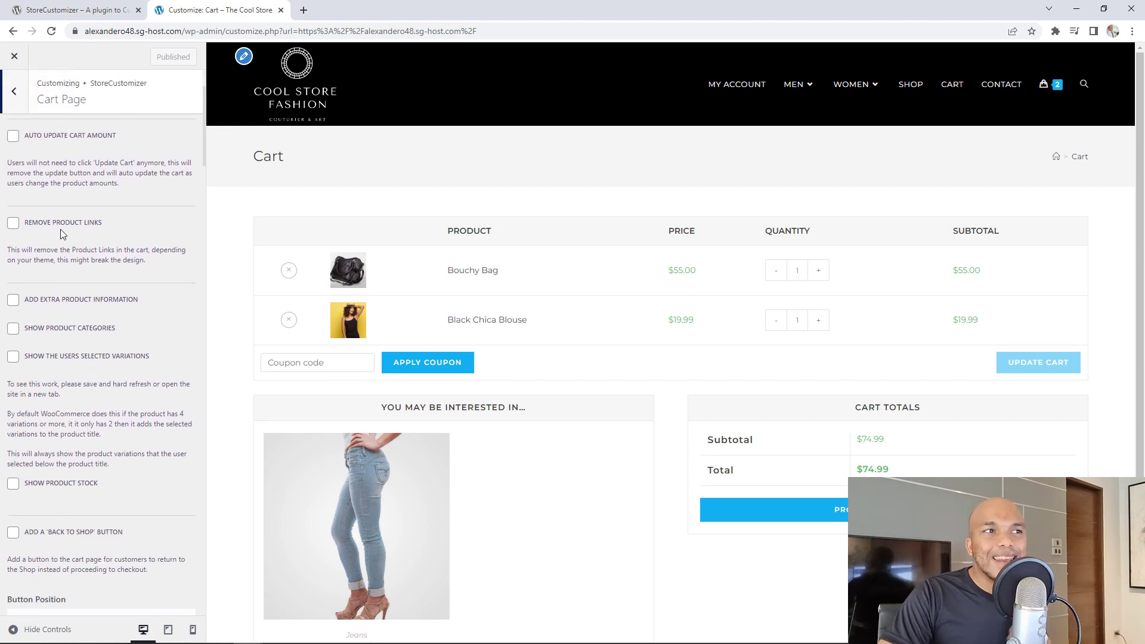
Open StoreCustomizer's WooCommerce Product Page settings to look through the options, and return to the StoreCustomizer plugin page.
left_click(14, 92)
left_click(94, 196)
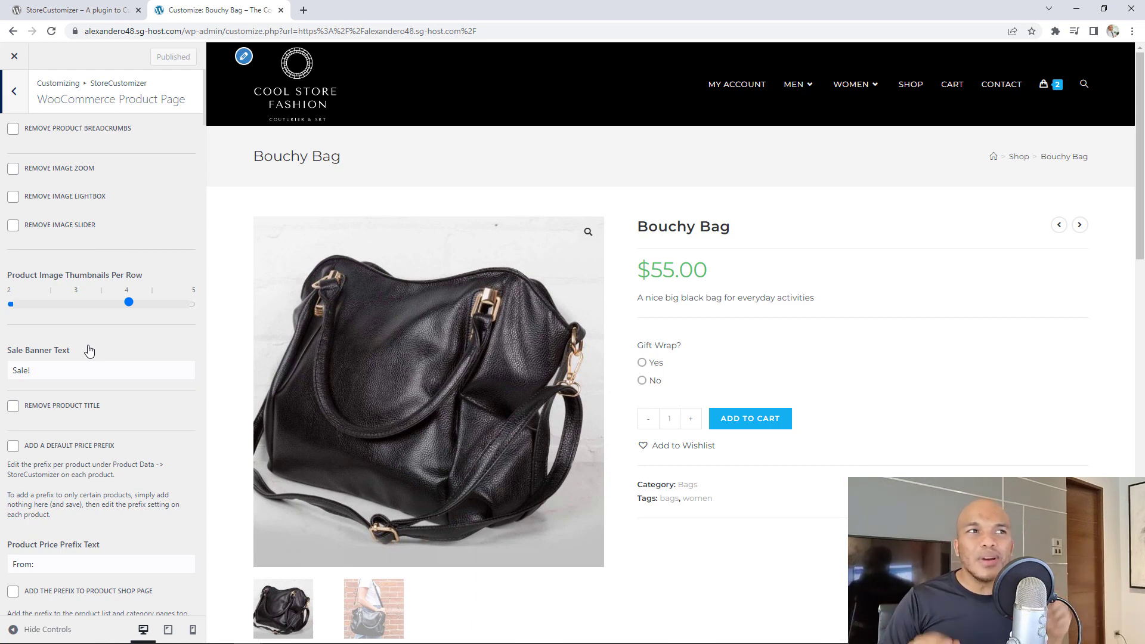
left_click(95, 6)
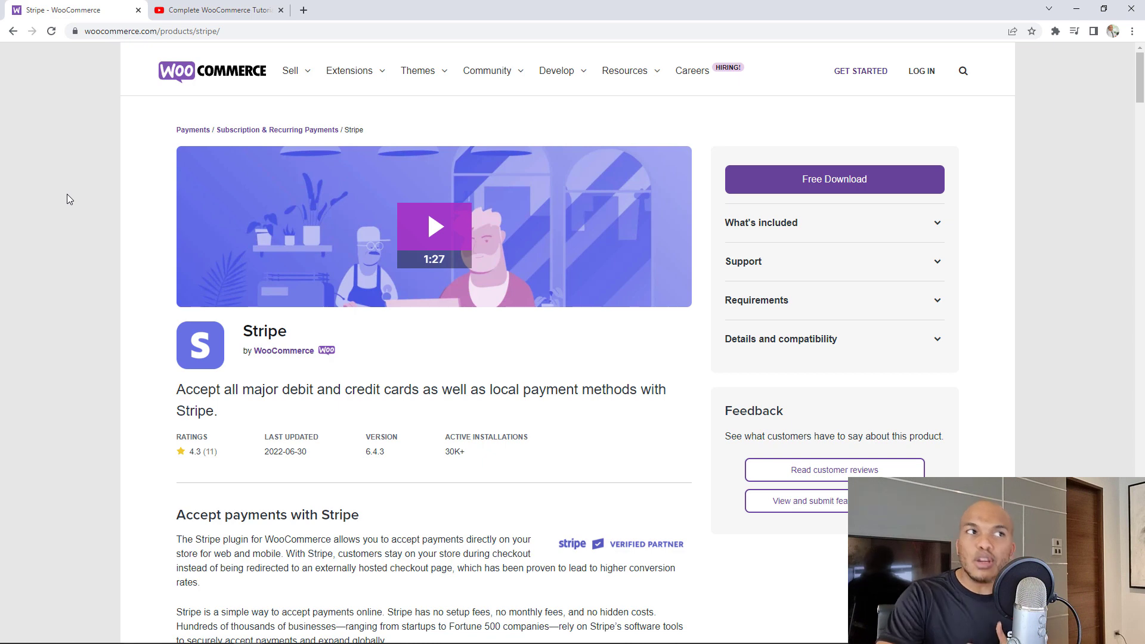
Show the Complete WooCommerce Tutorial video on YouTube, and return to the WooCommerce Stripe extension page.
left_click(192, 10)
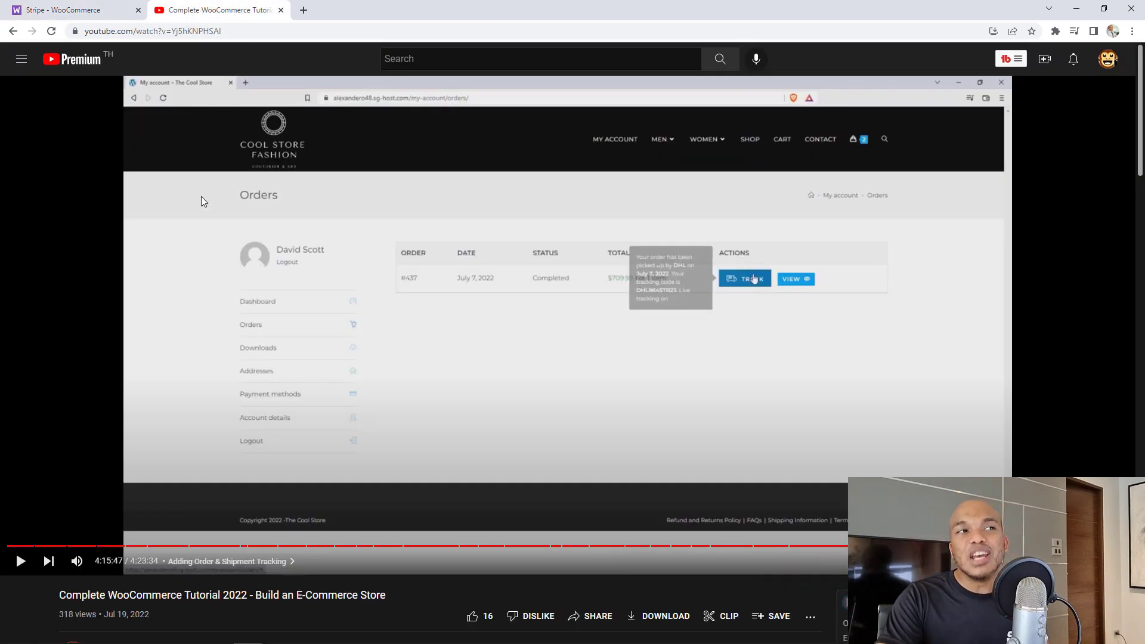
left_click(90, 10)
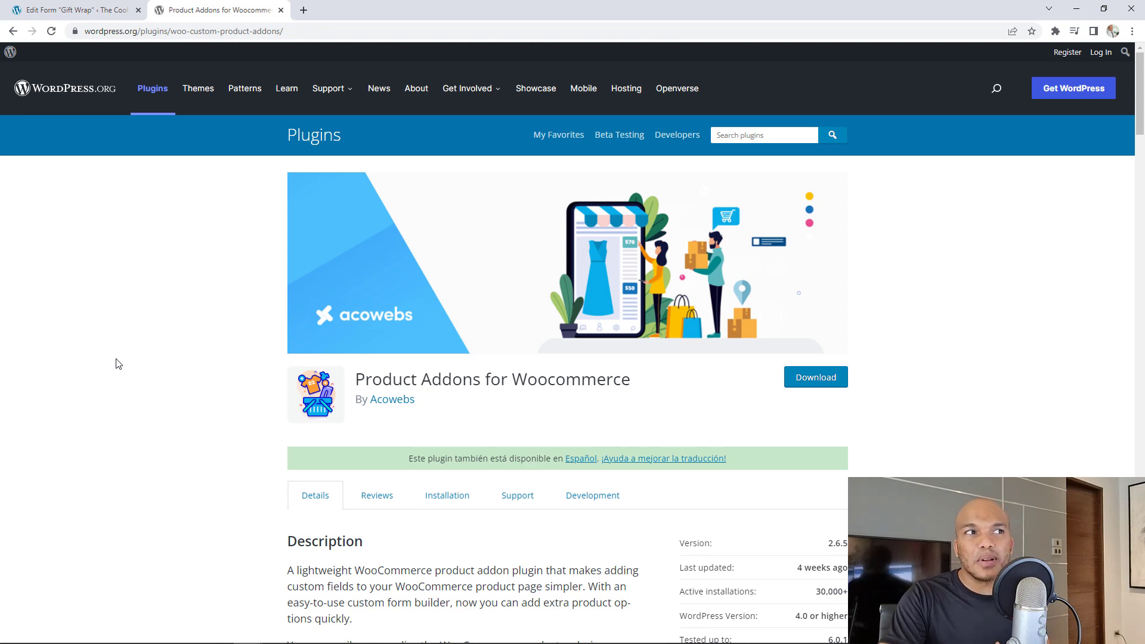
Look at the Gift Wrap add-on form in the store admin, and open the Lorex Watch product for editing.
left_click(74, 9)
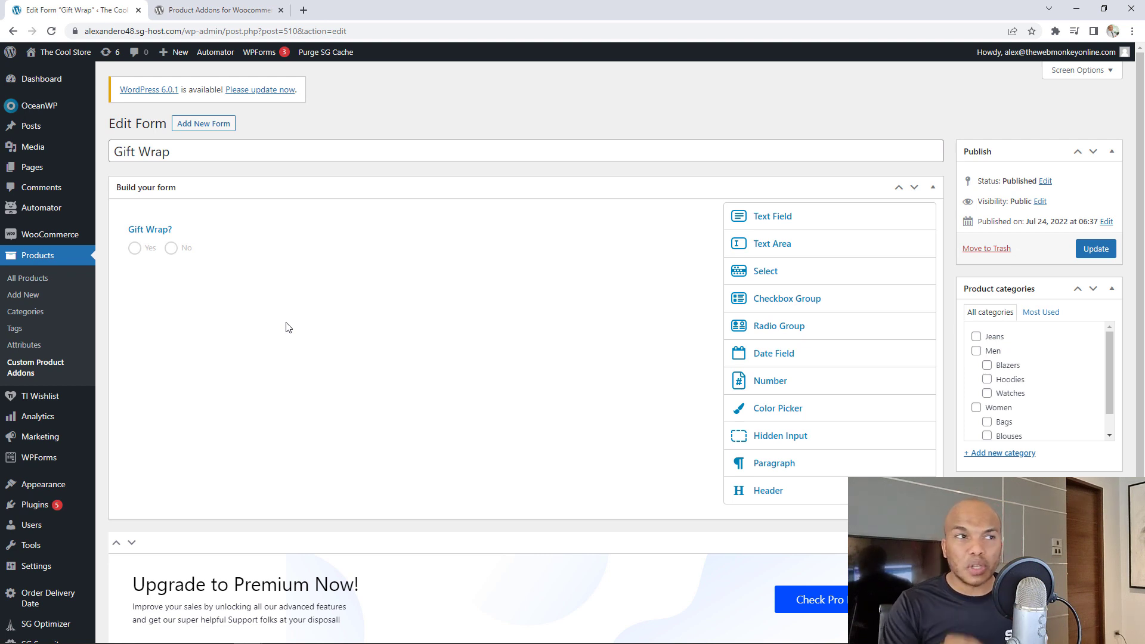
left_click(49, 279)
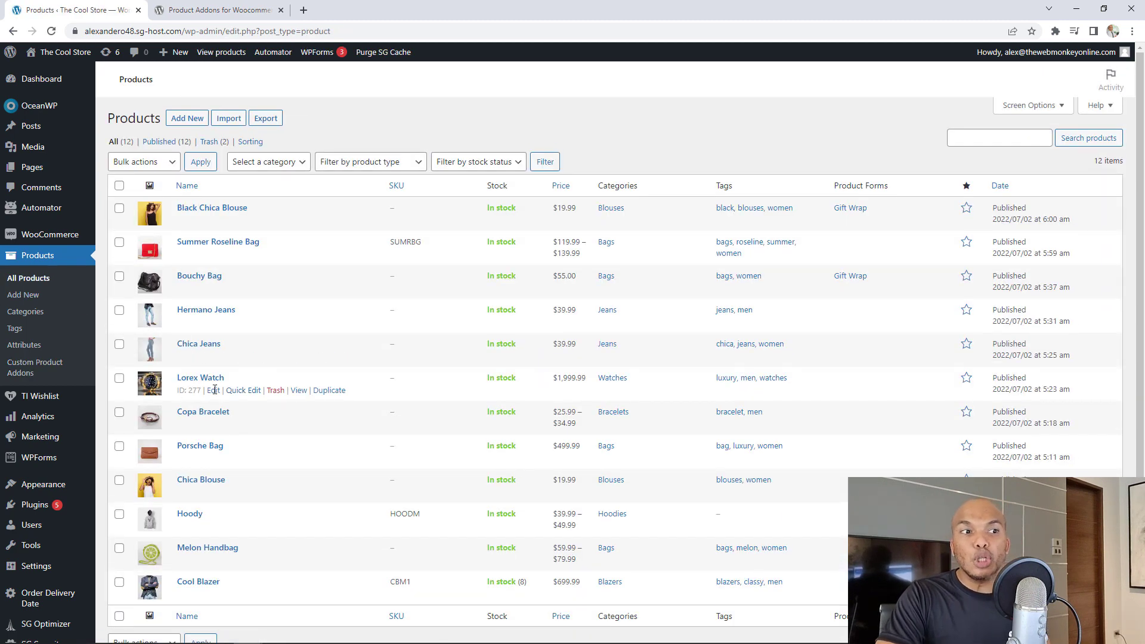
left_click(213, 390)
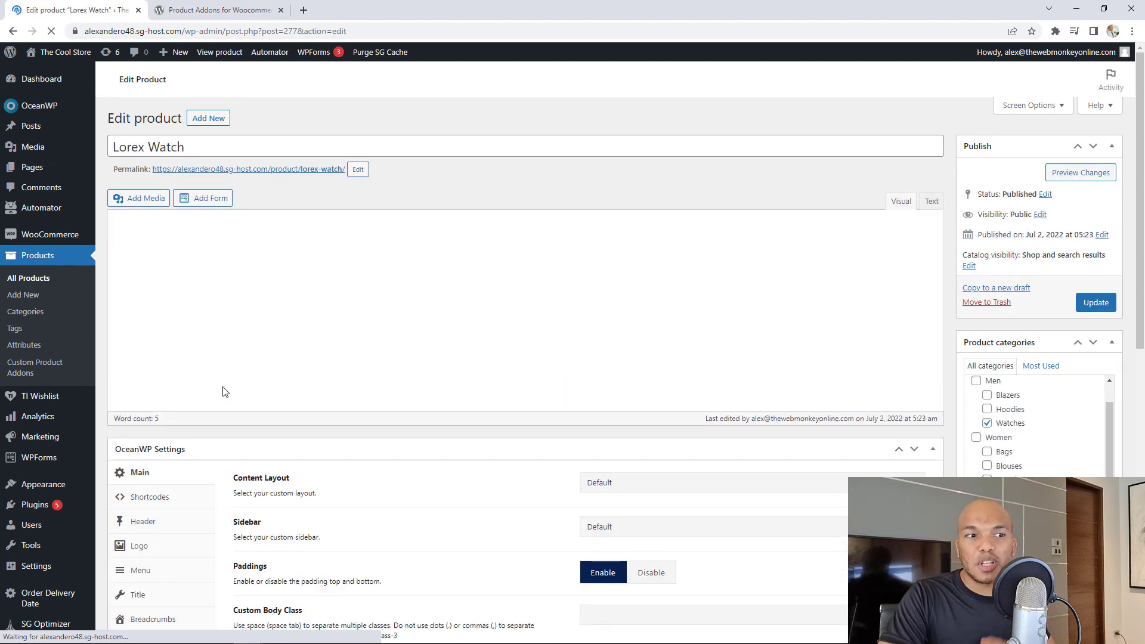
Assign the Gift Wrap form to the Lorex Watch in its custom product options, update the product and view it in the store.
scroll(325, 382, "down", 10)
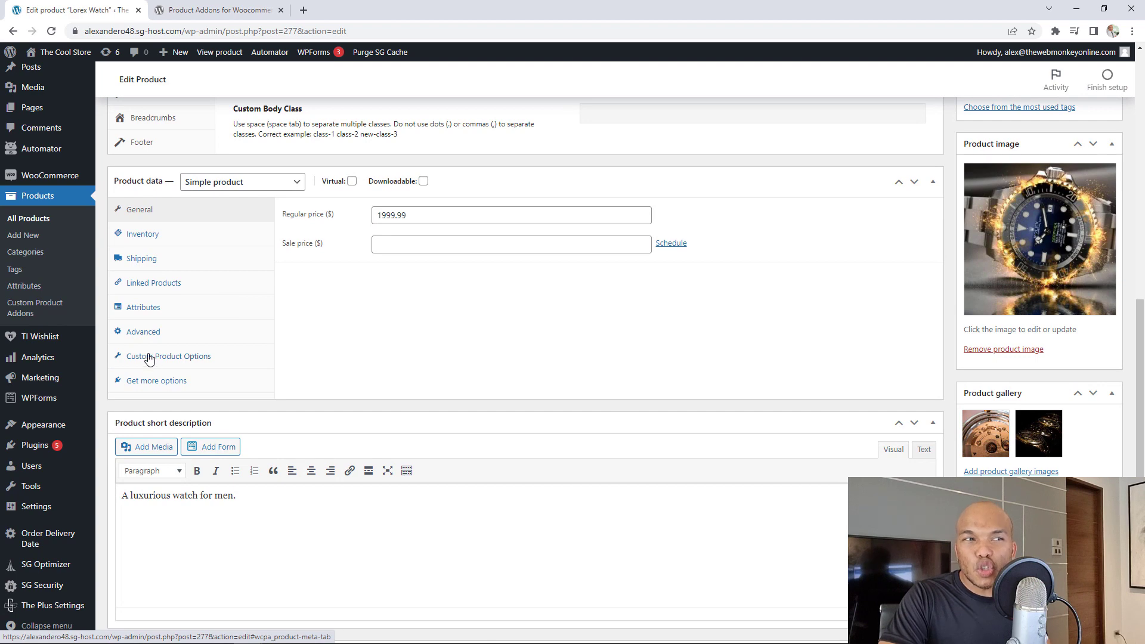
left_click(190, 359)
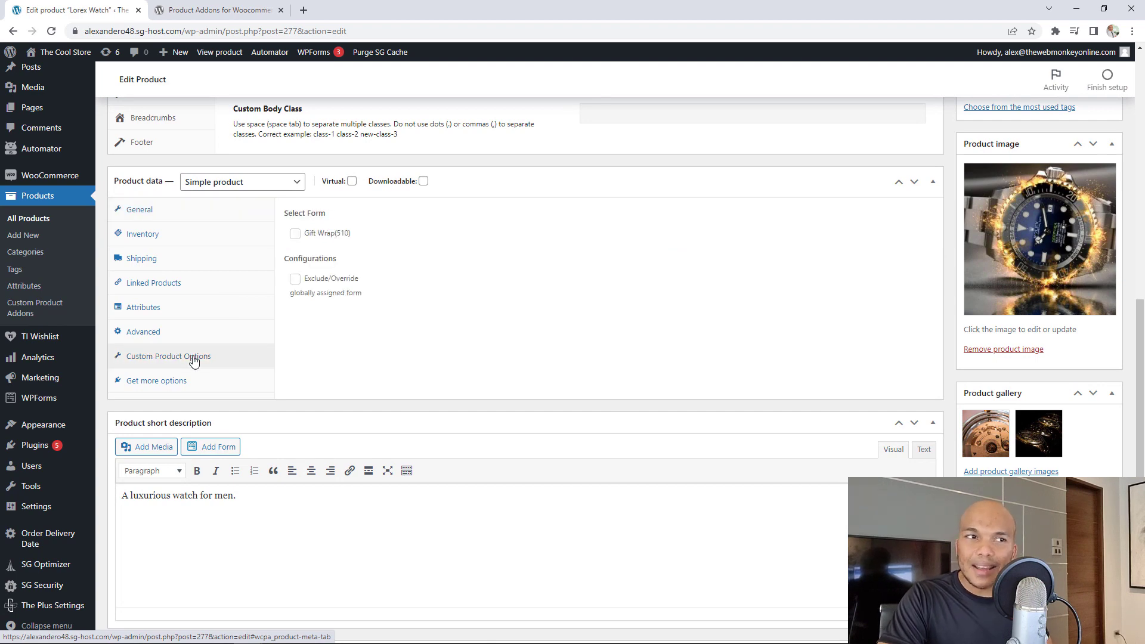
left_click(294, 235)
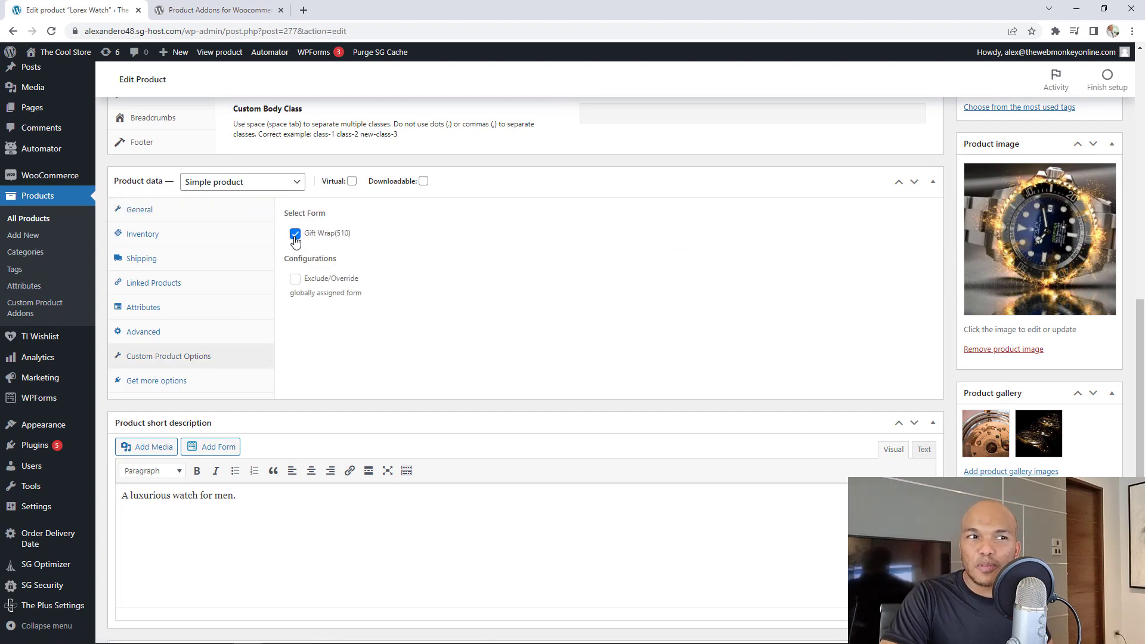
scroll(853, 326, "up", 4)
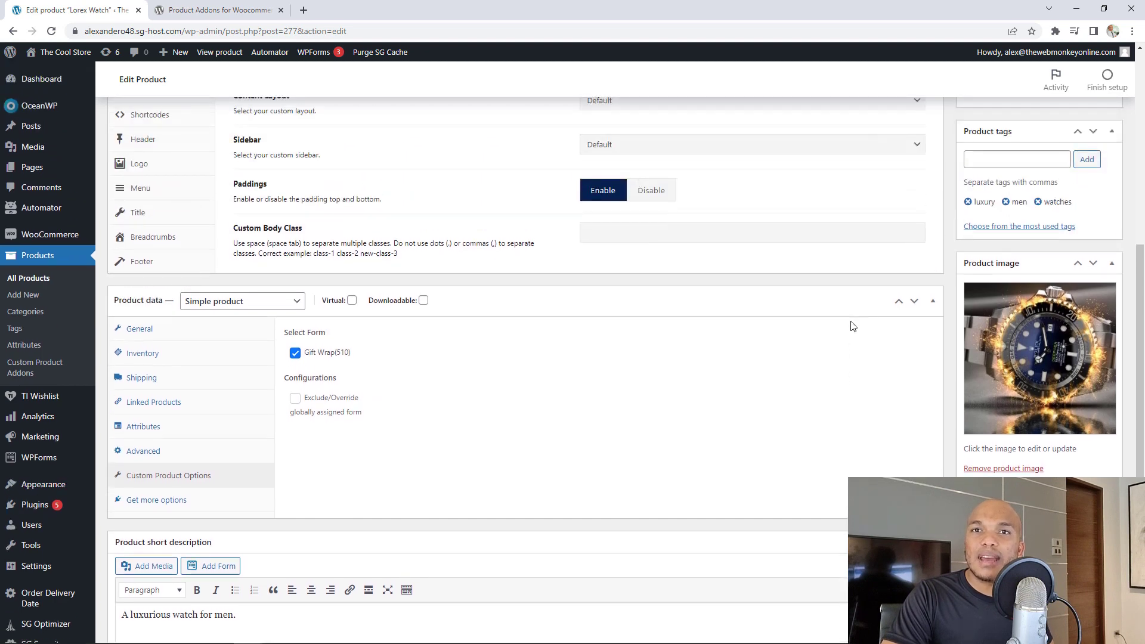
scroll(853, 327, "up", 2)
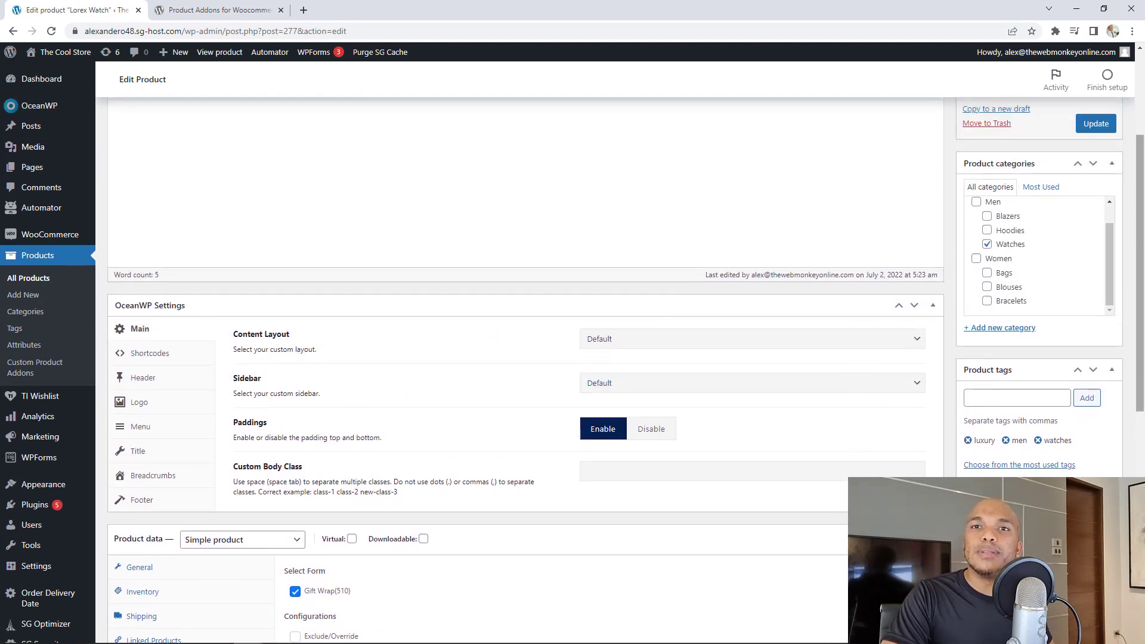
left_click(1094, 124)
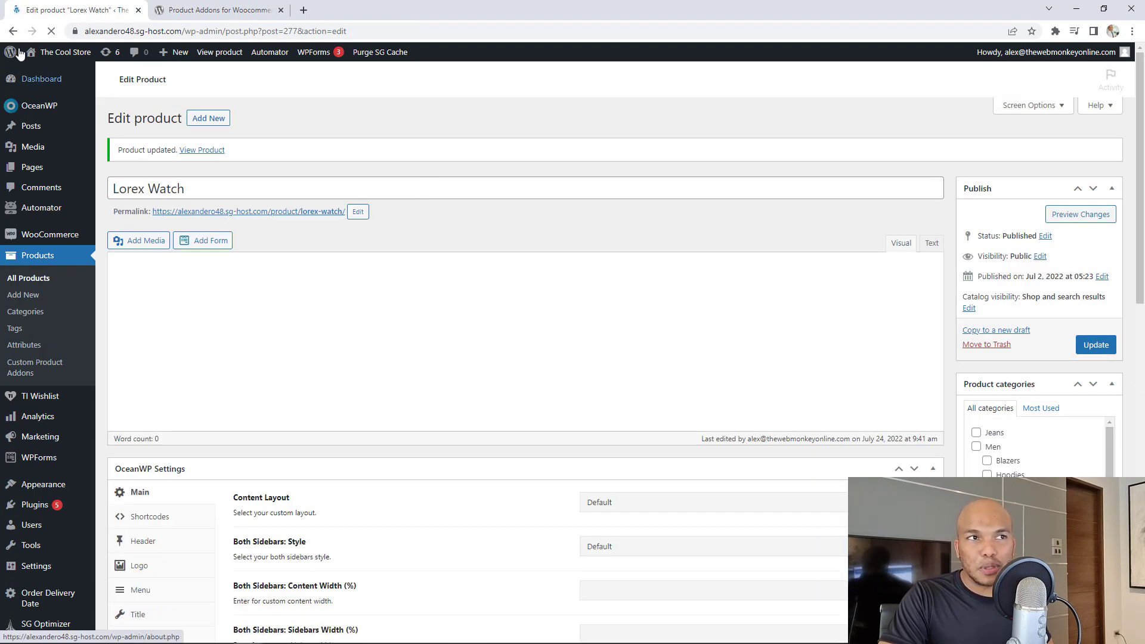
left_click(220, 52)
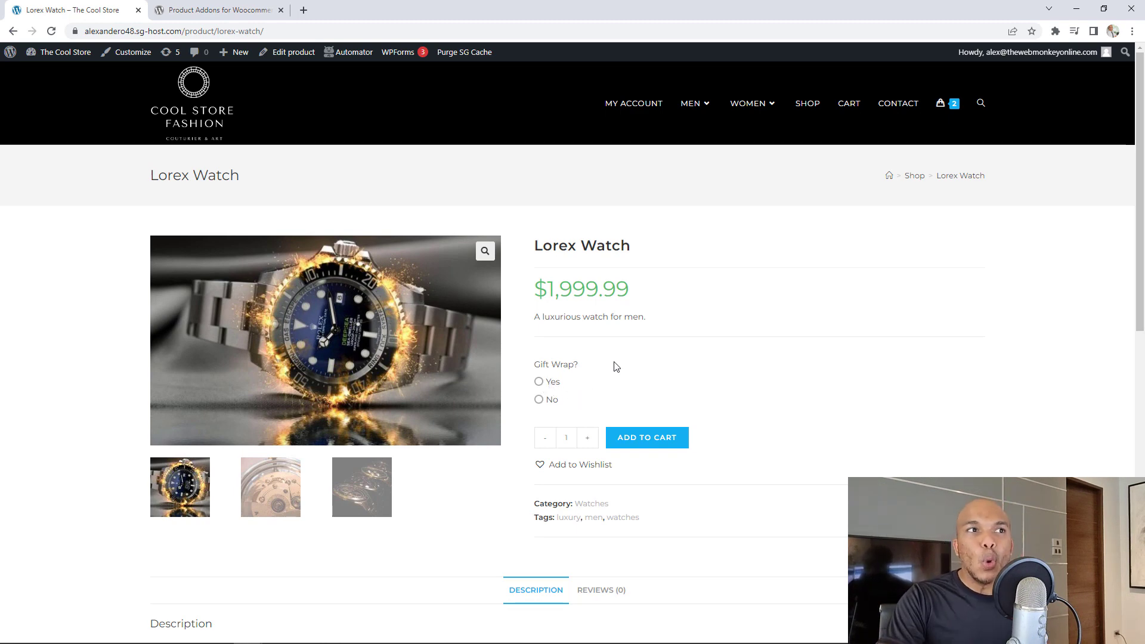
Switch to the Product Addons for Woocommerce plugin page and read through its description.
left_click(172, 5)
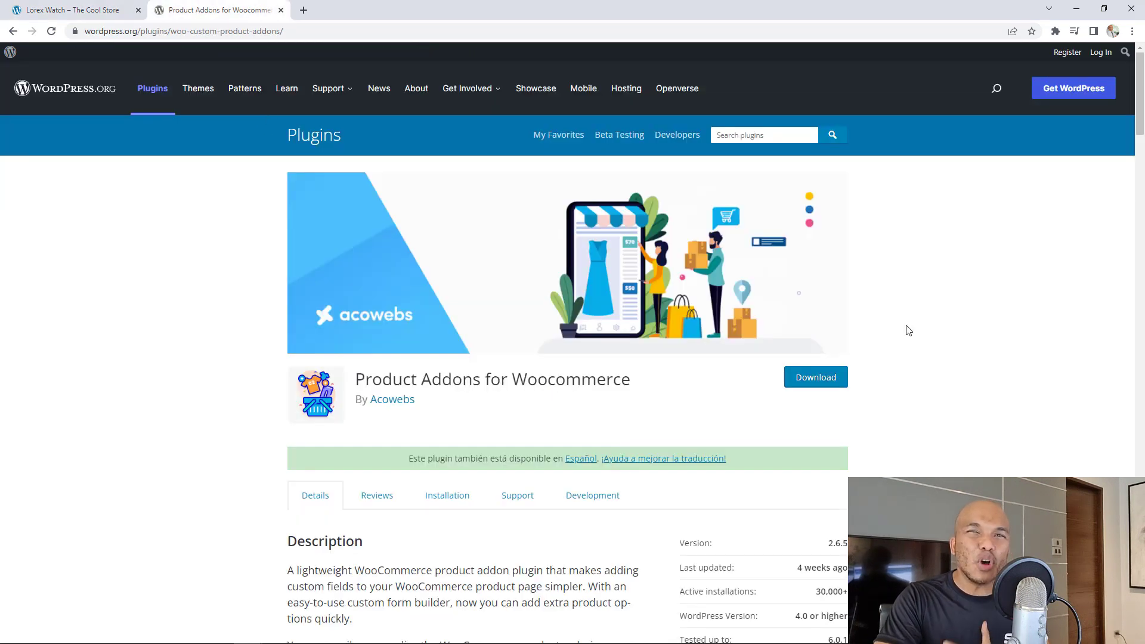
scroll(952, 356, "down", 3)
scroll(952, 357, "down", 1)
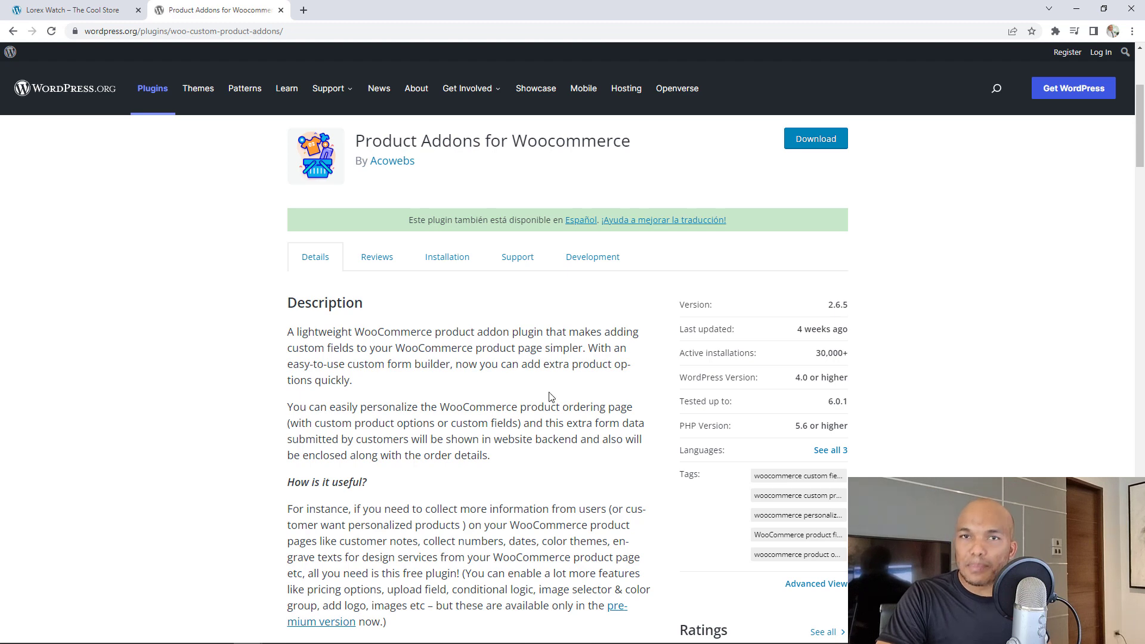
scroll(518, 381, "down", 3)
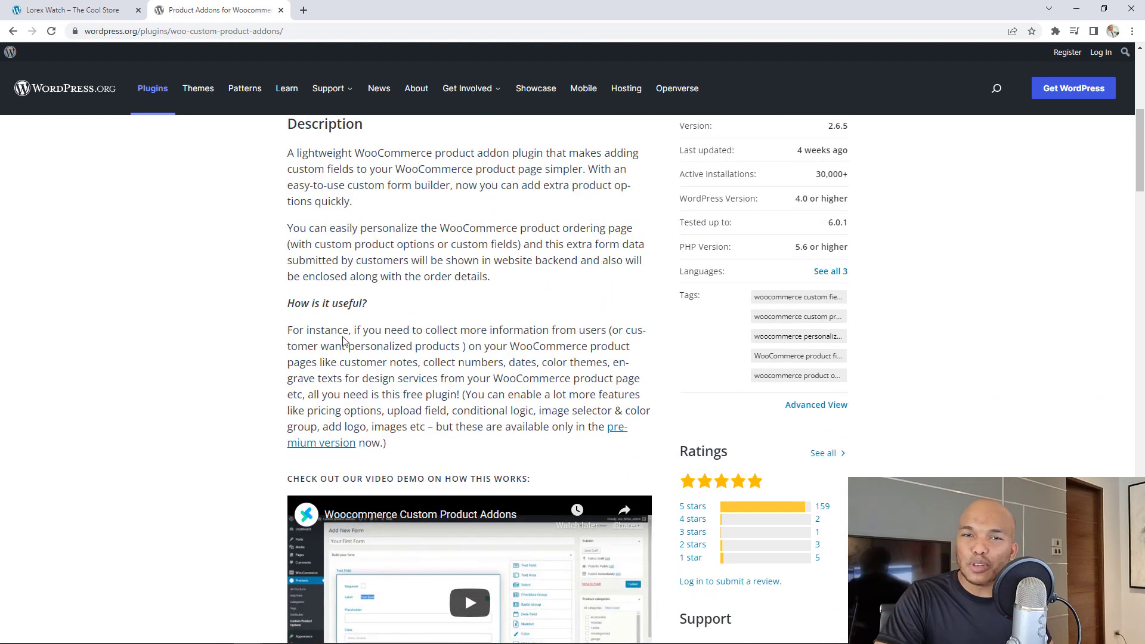
scroll(422, 346, "up", 5)
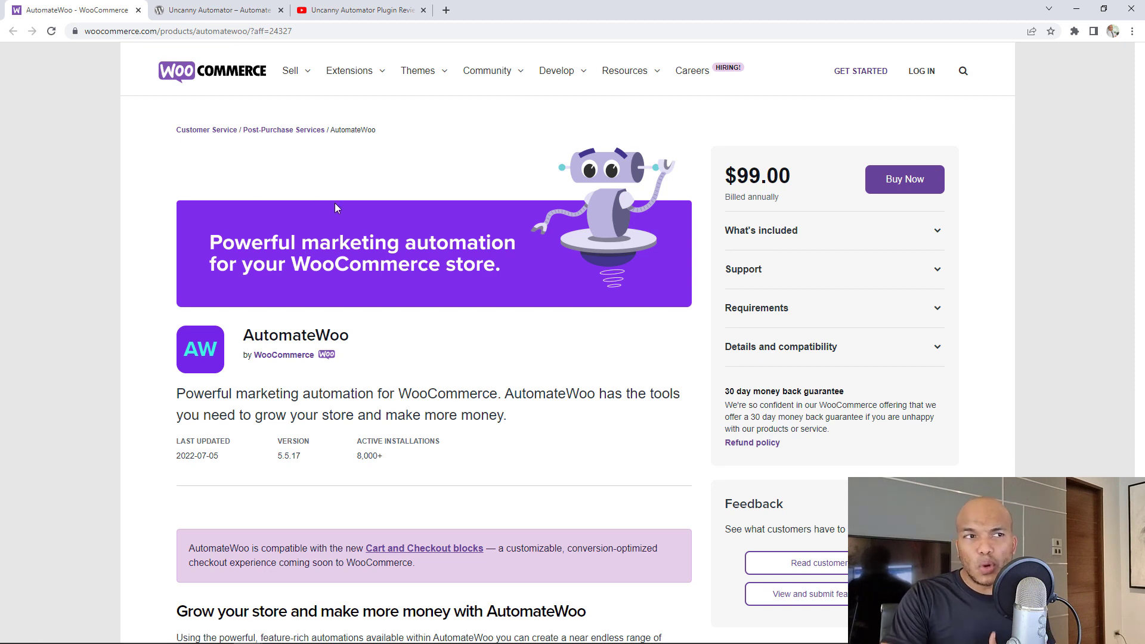
Examine the AutomateWoo product page, including its workflow triggers, rules and actions, email examples and feature list.
scroll(335, 203, "down", 3)
scroll(335, 207, "down", 6)
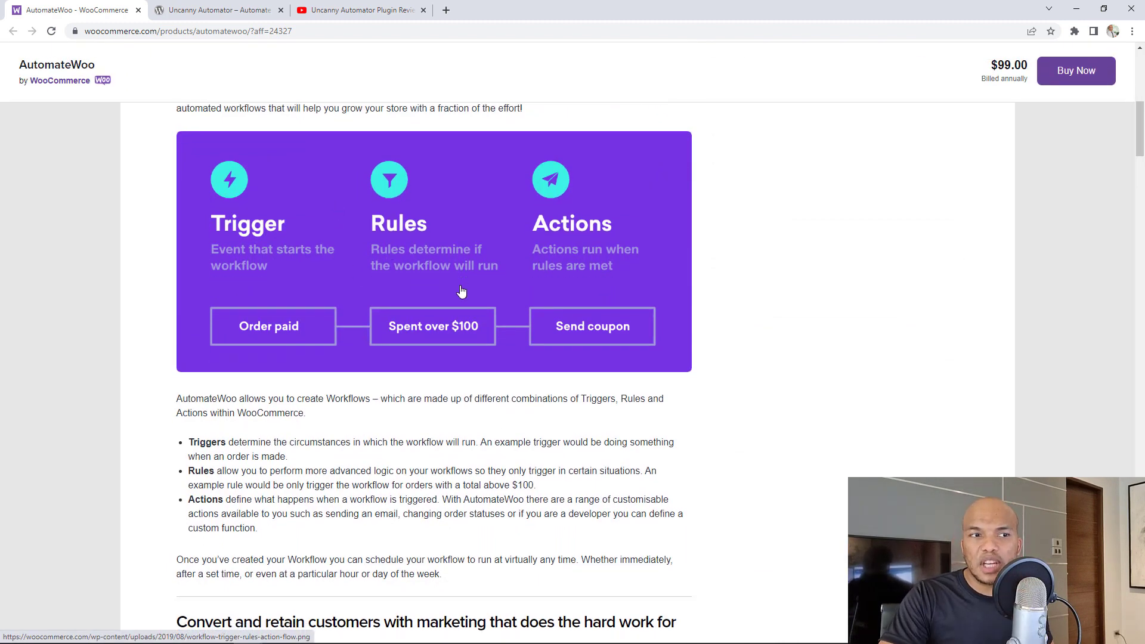
scroll(459, 286, "down", 6)
scroll(461, 286, "down", 9)
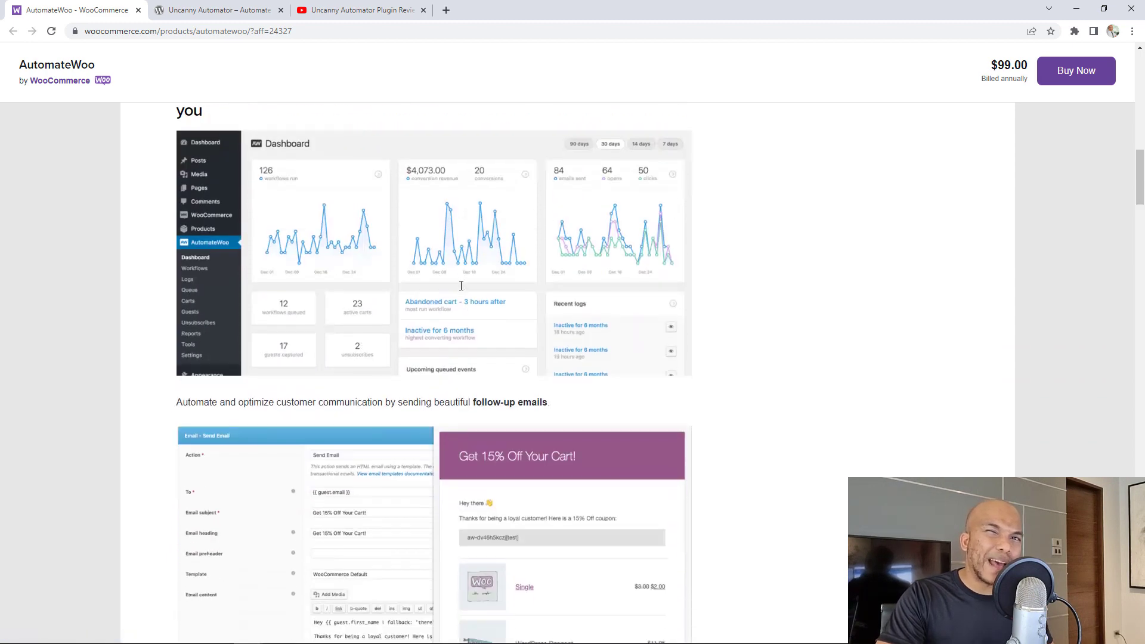
scroll(461, 290, "down", 5)
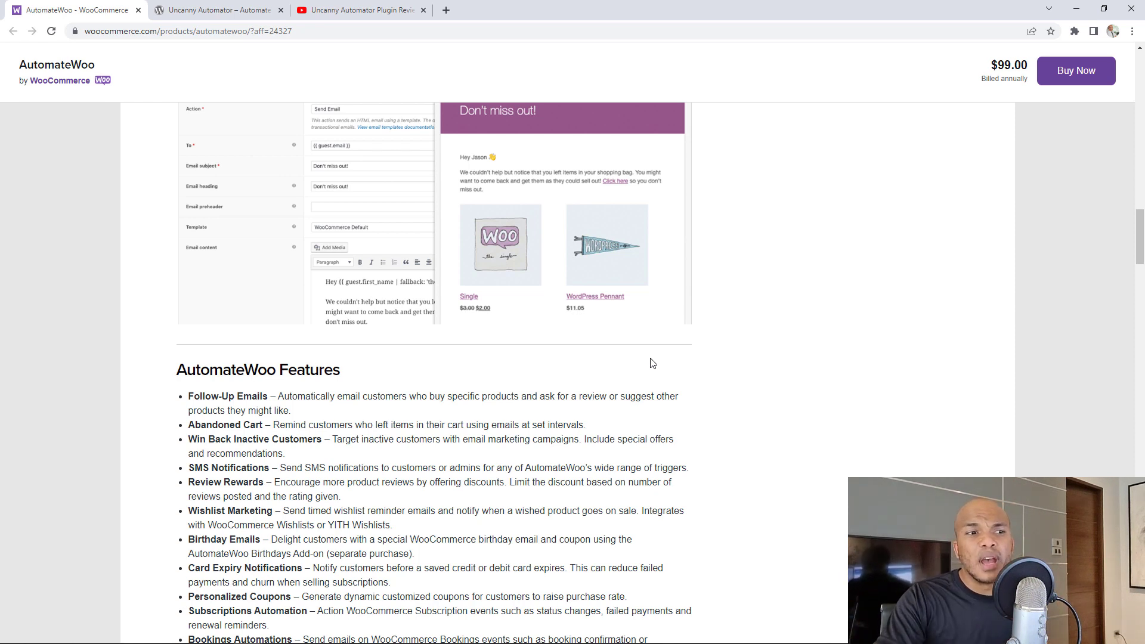
scroll(639, 366, "down", 1)
scroll(639, 366, "down", 2)
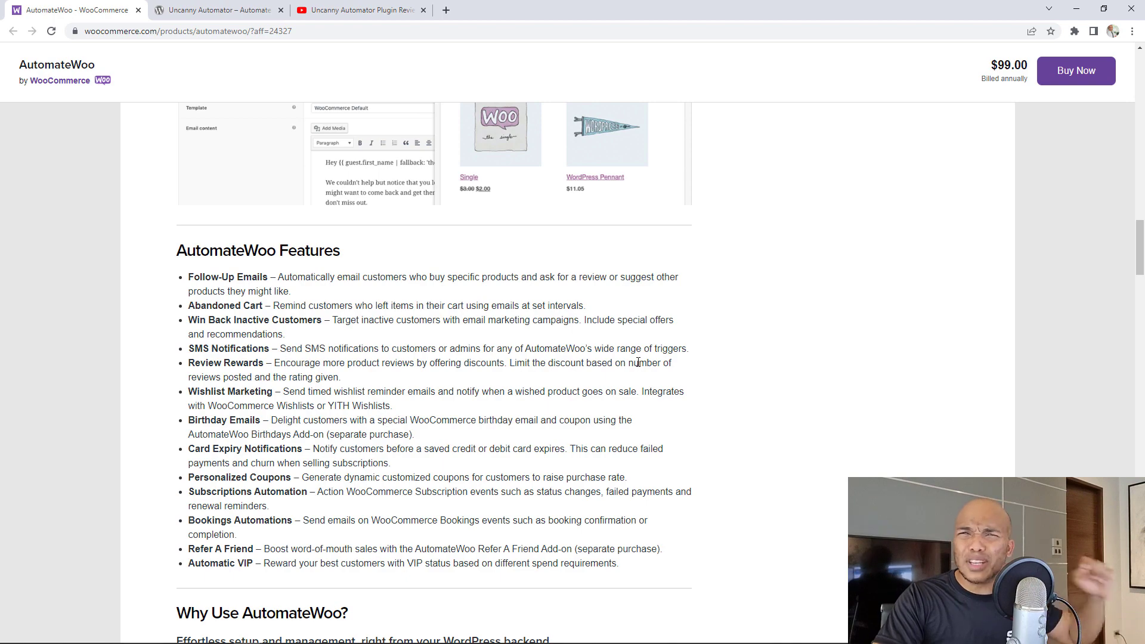
scroll(637, 362, "up", 10)
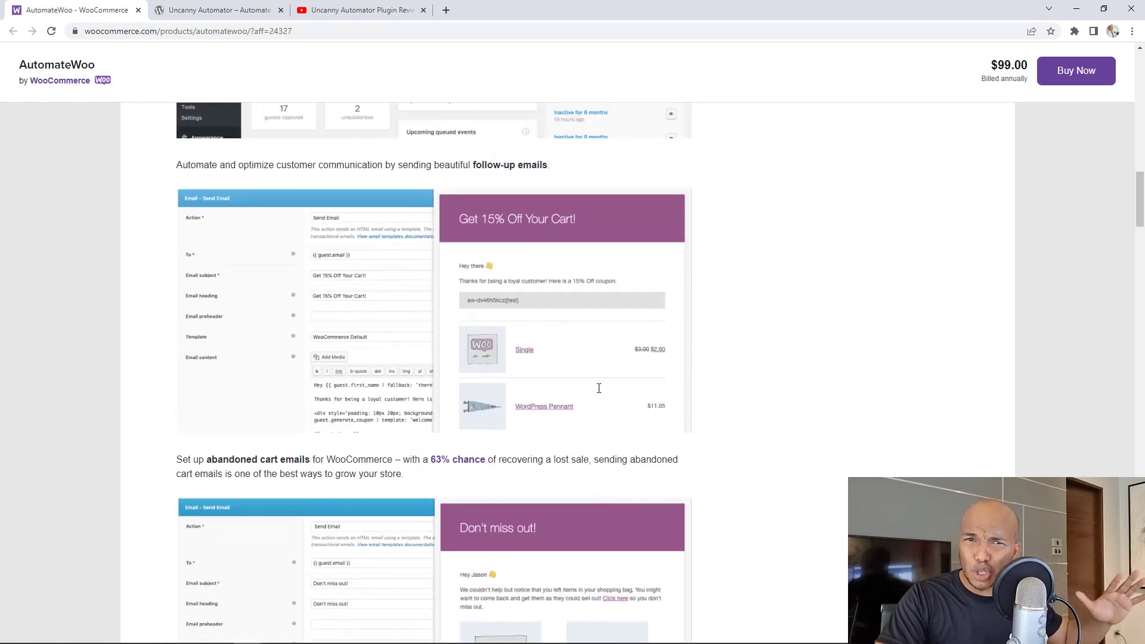
scroll(599, 388, "up", 10)
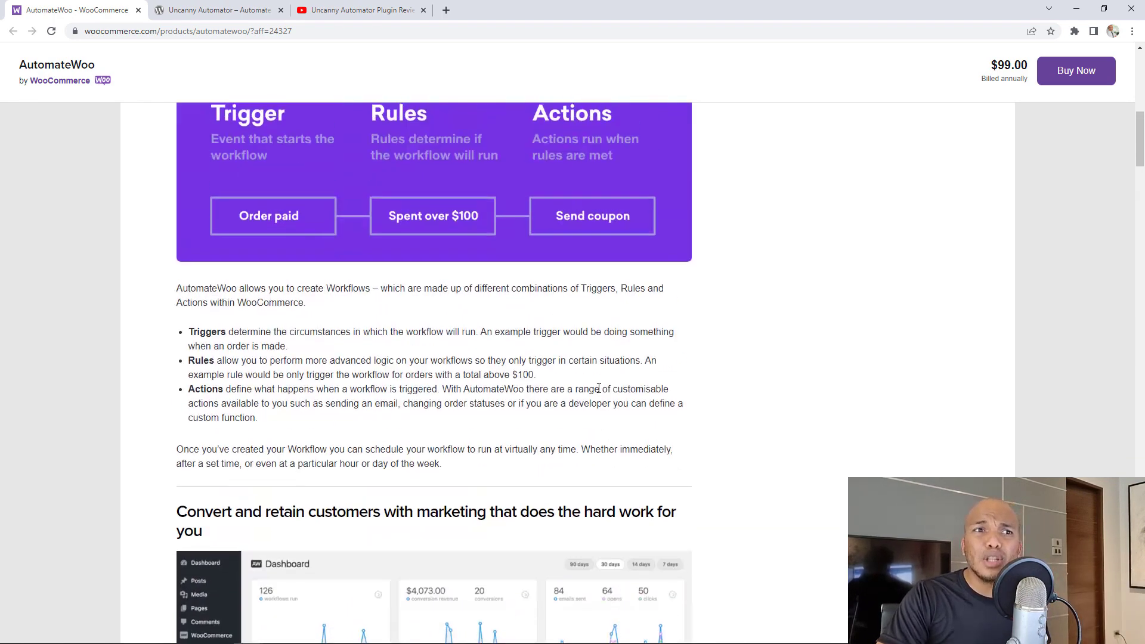
scroll(598, 388, "up", 10)
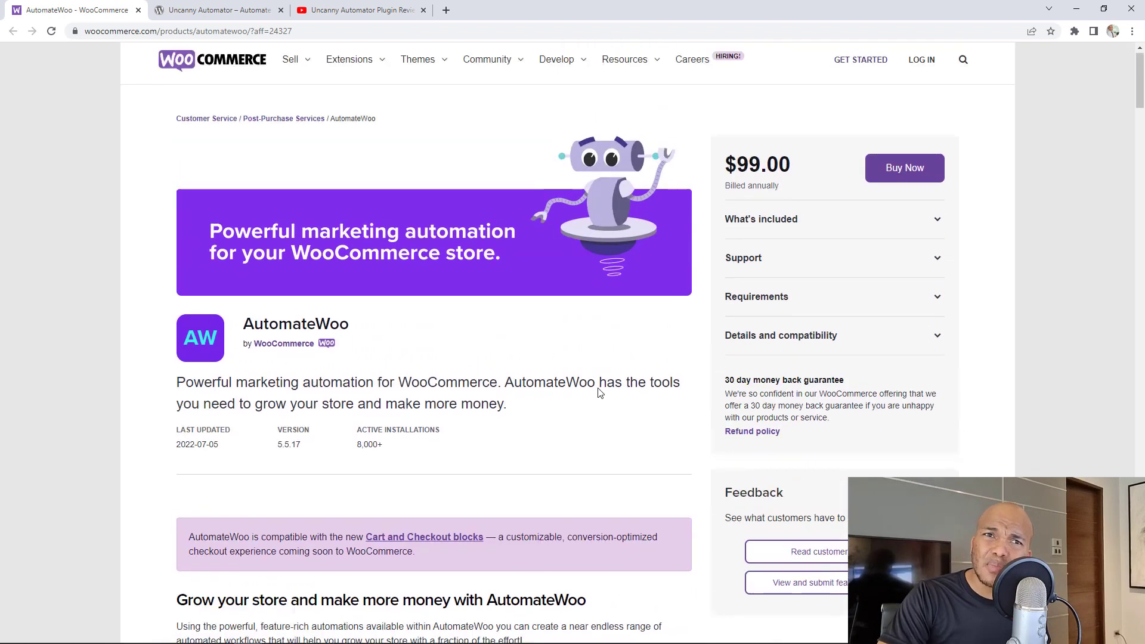
scroll(599, 392, "up", 1)
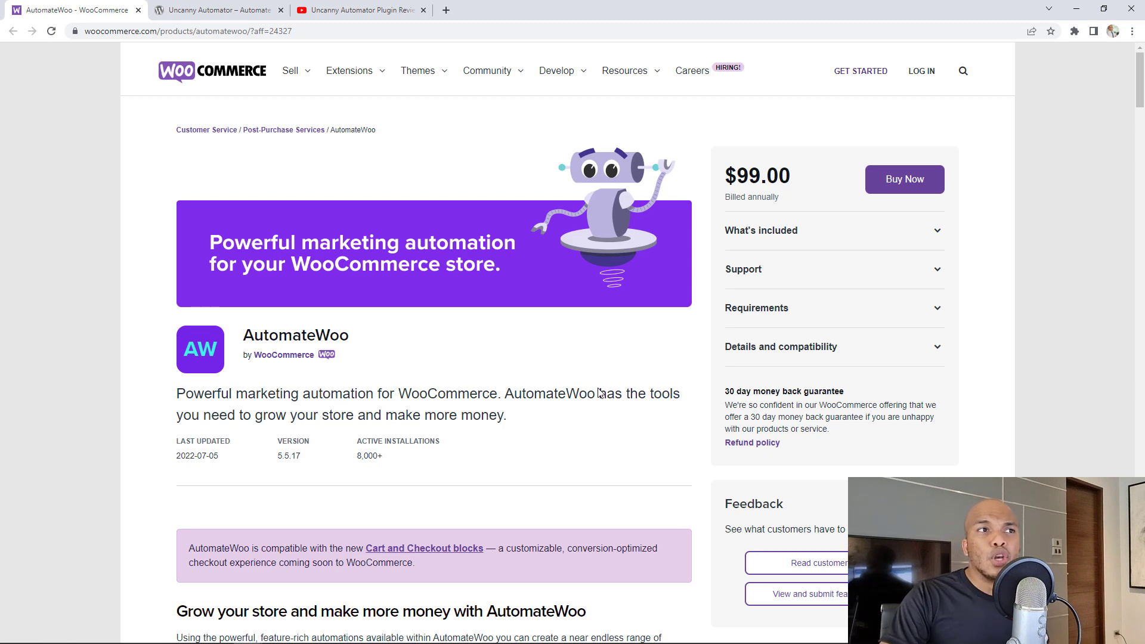
Compare the Uncanny Automator plugin page with AutomateWoo, and show the Uncanny Automator review video on YouTube.
left_click(194, 8)
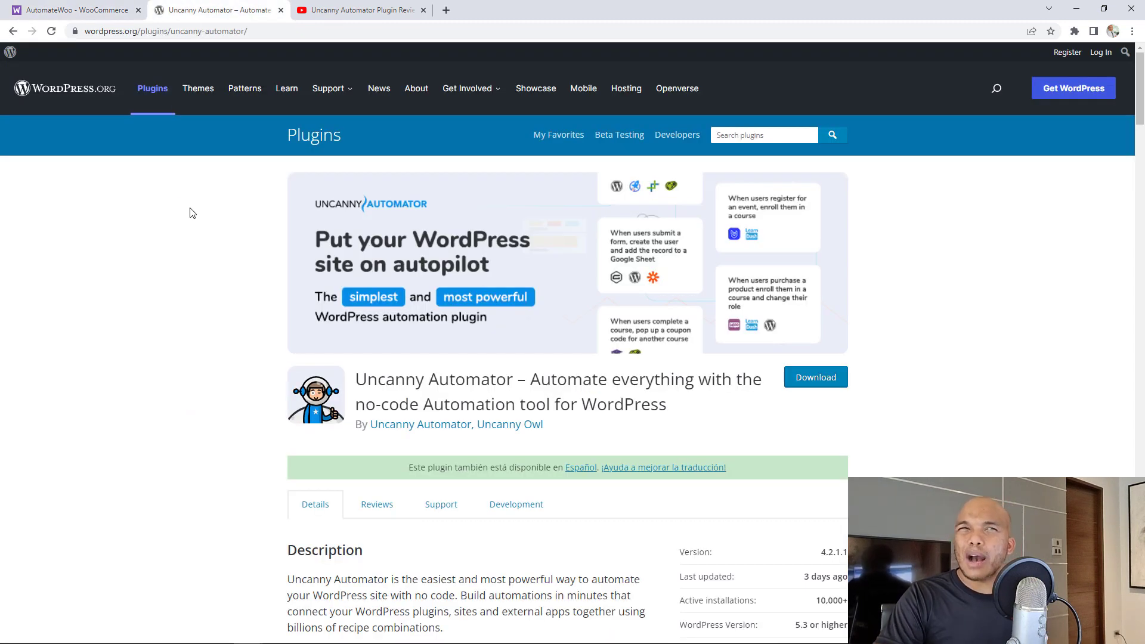
left_click(113, 8)
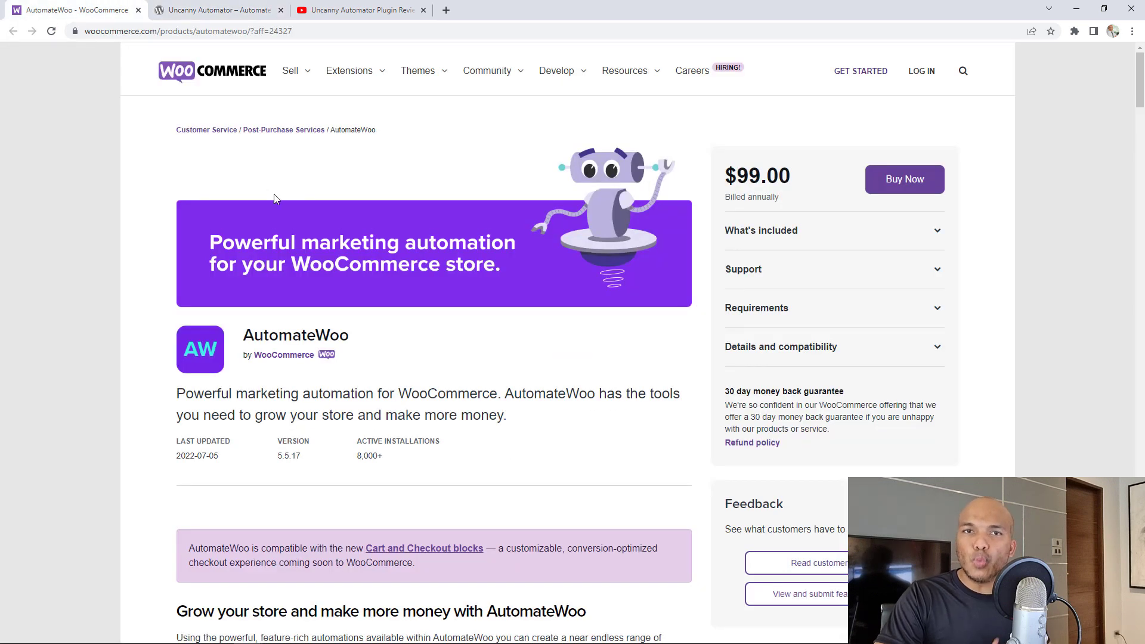
left_click(238, 8)
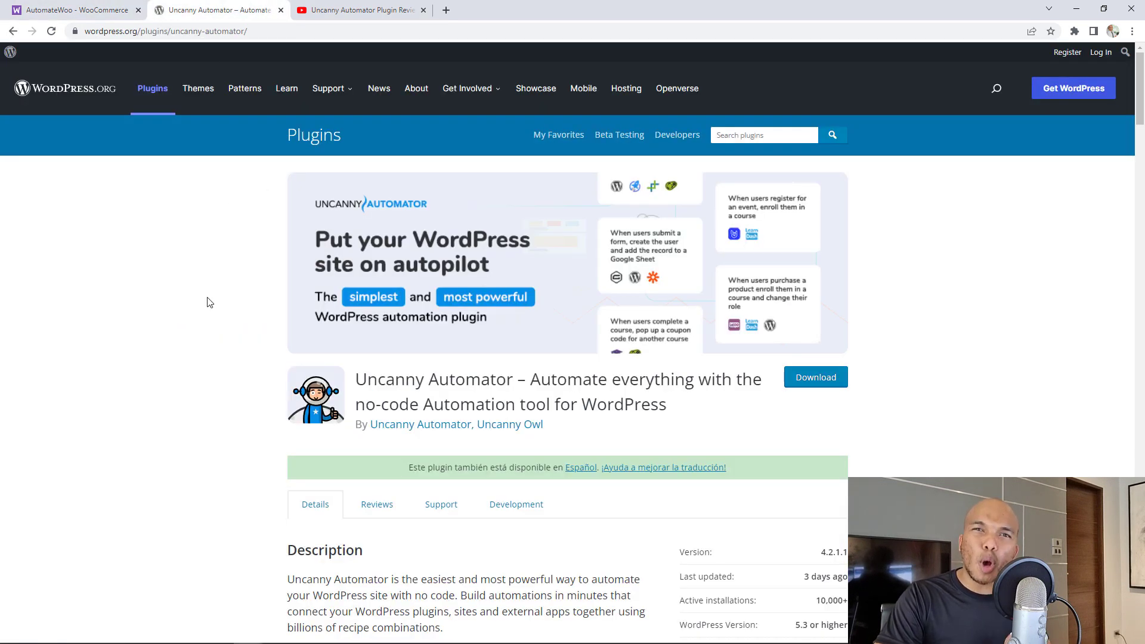
left_click(358, 4)
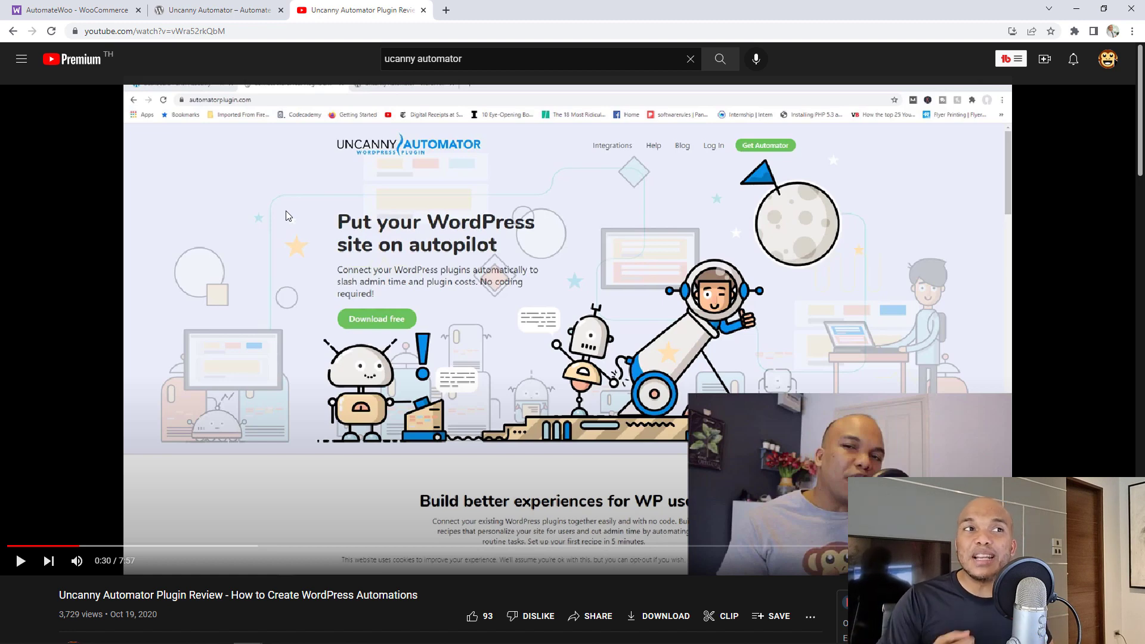
left_click(179, 10)
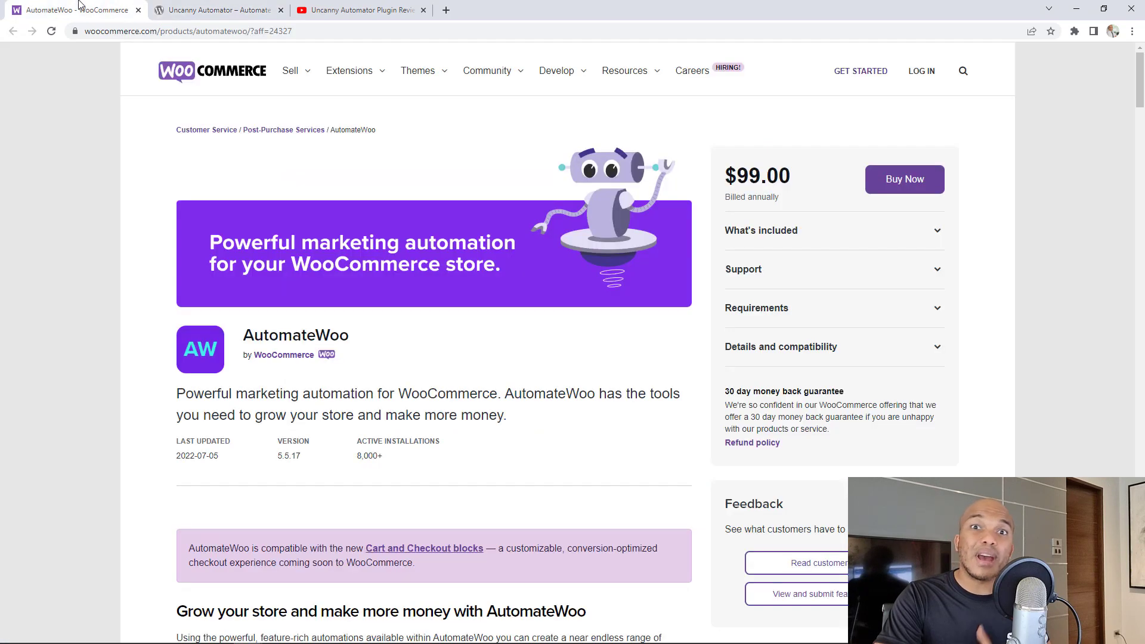
left_click(113, 9)
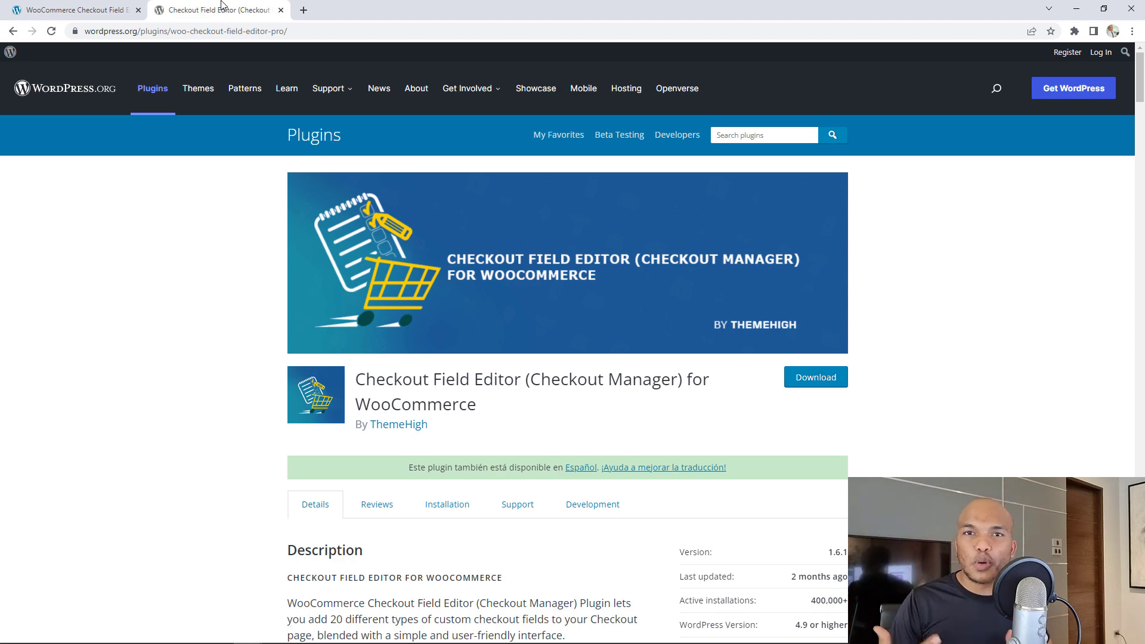
Switch from the Checkout Field Editor plugin page to the store's Checkout Form settings and look over the billing fields.
left_click(102, 9)
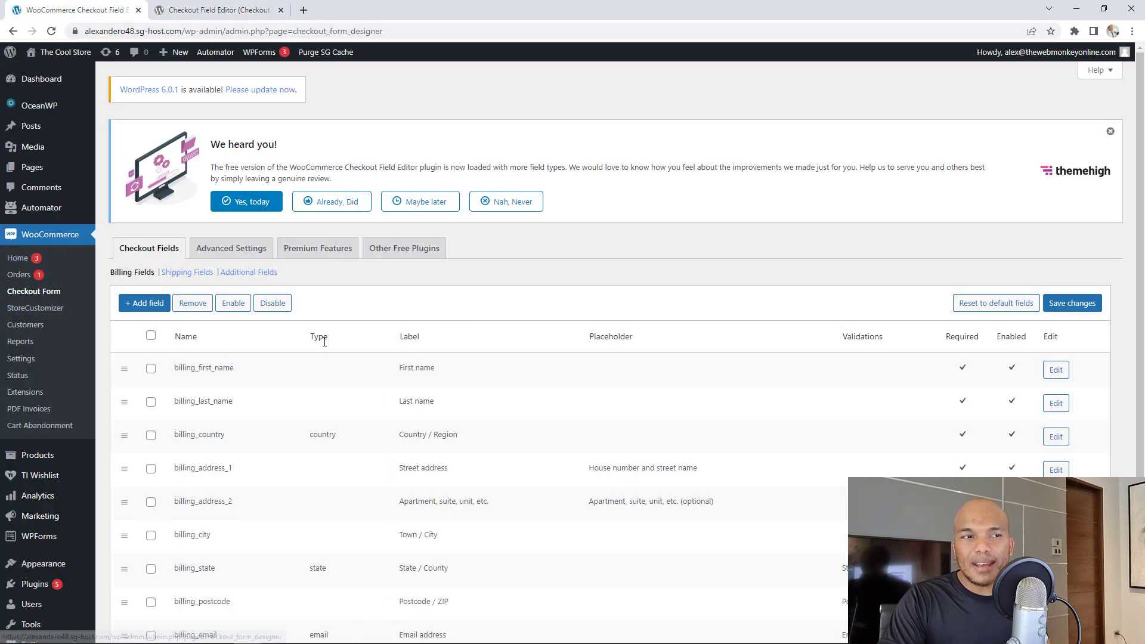
scroll(319, 340, "down", 1)
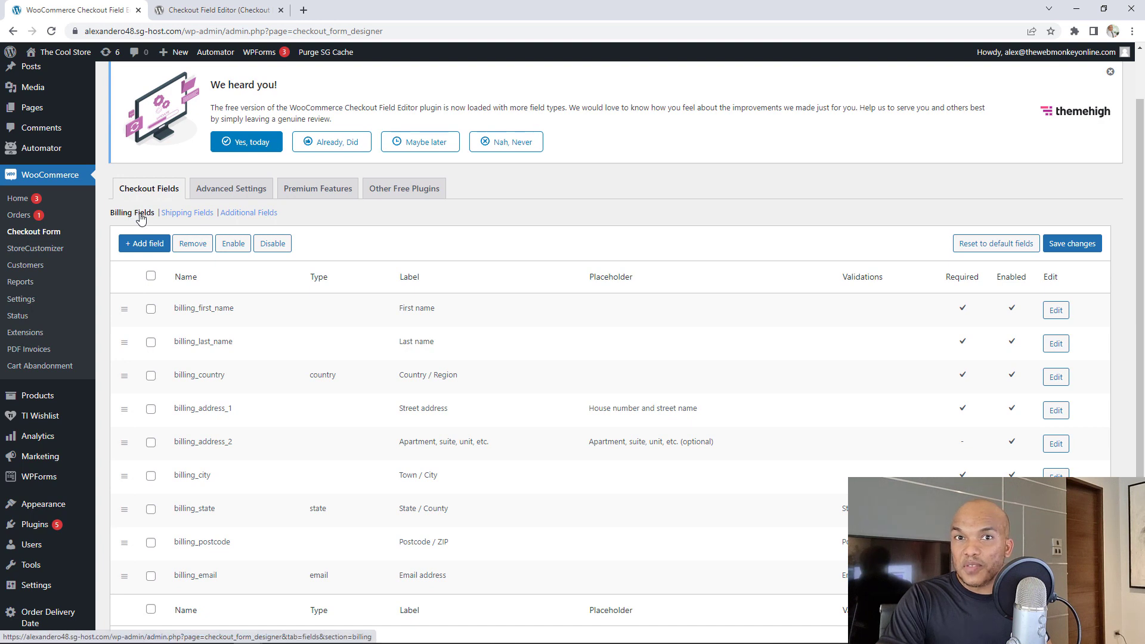
scroll(373, 395, "down", 1)
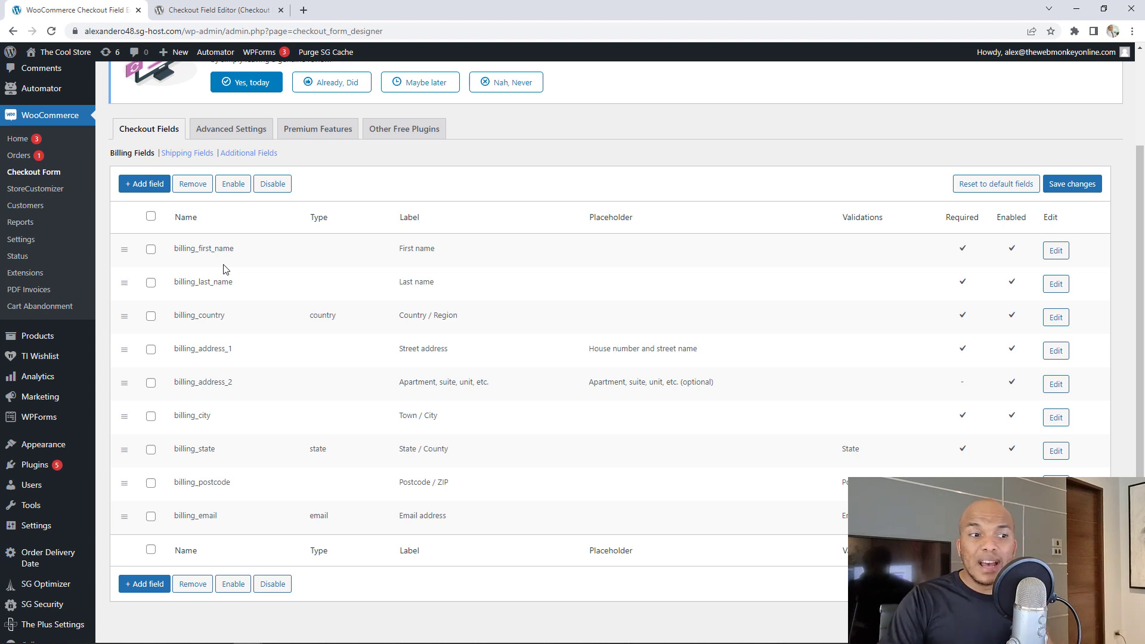
Open the new billing field form, look through the available field types, and close the form without saving.
left_click(150, 584)
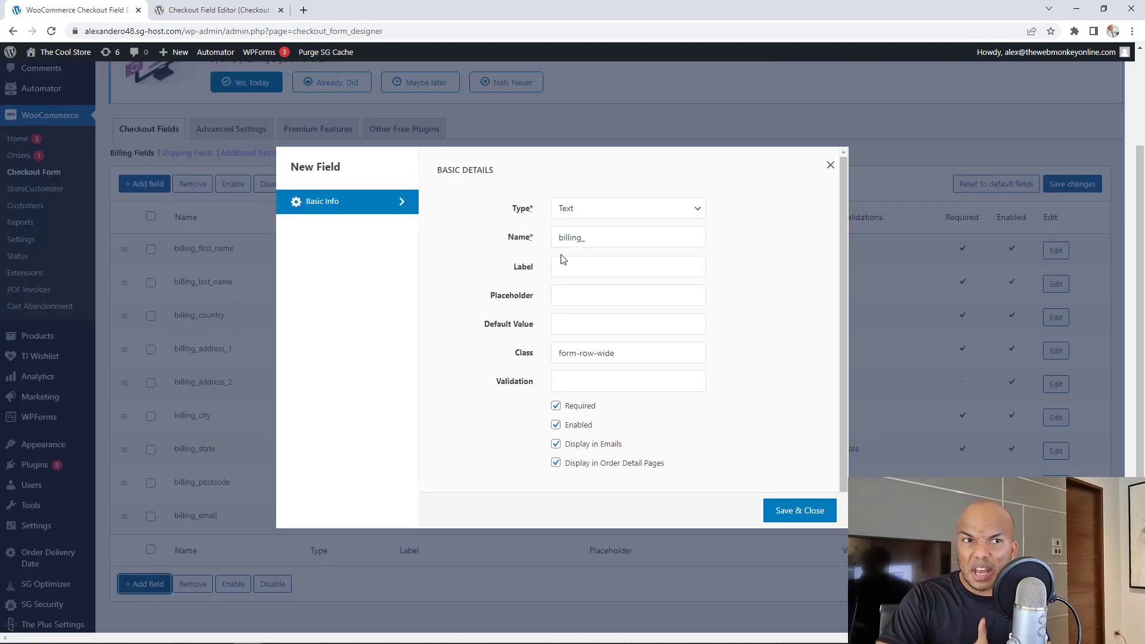
left_click(594, 212)
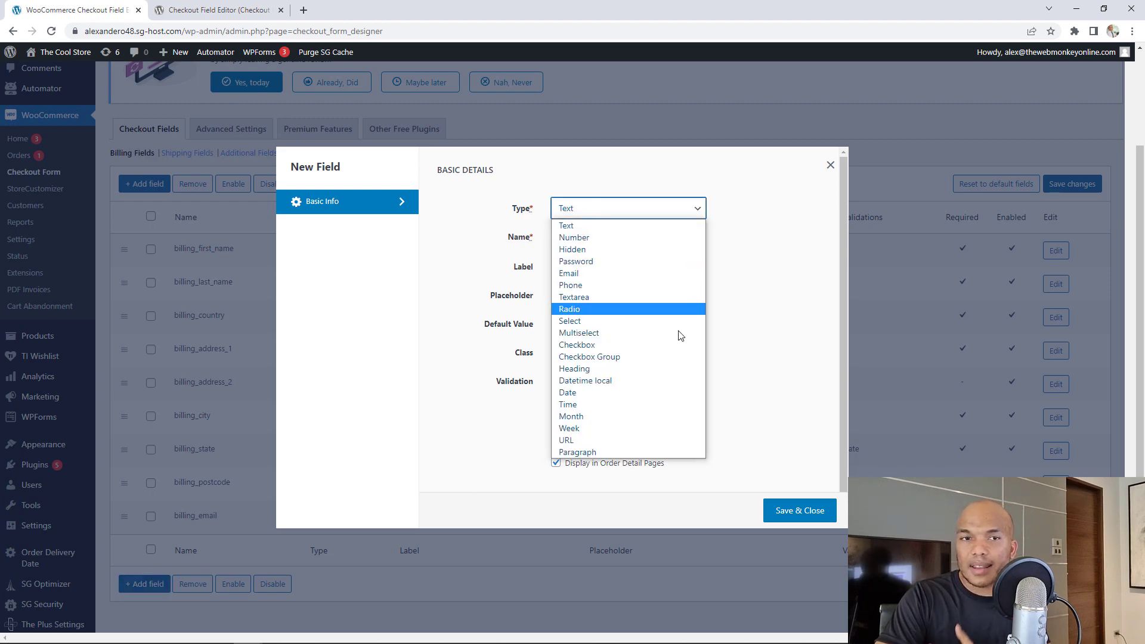
left_click(833, 168)
left_click(833, 167)
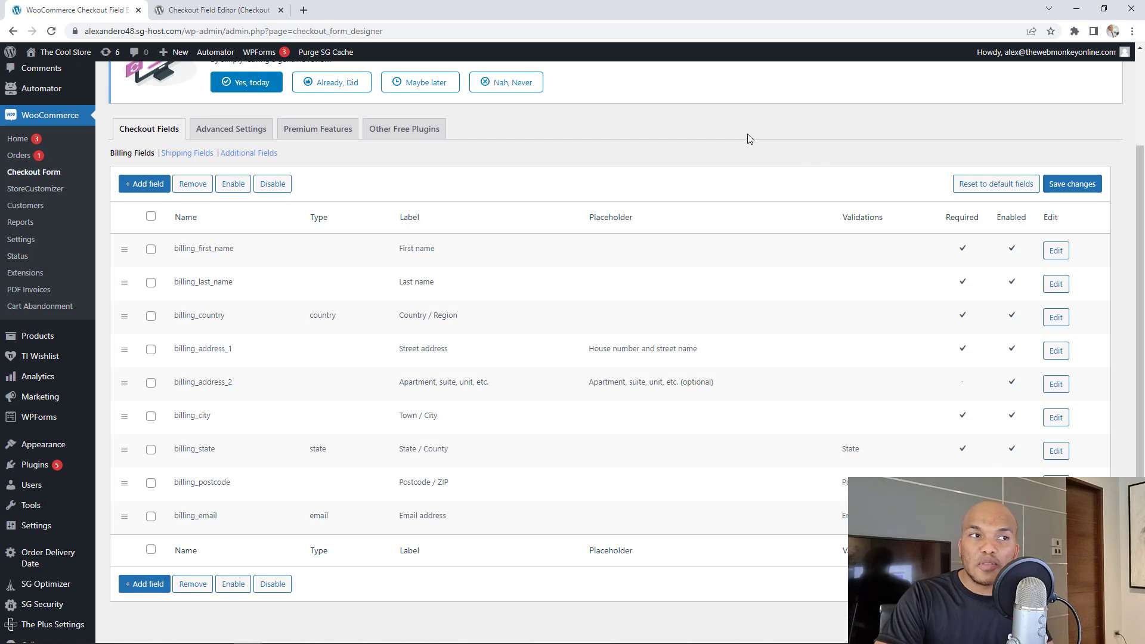
Look over the checkout form's shipping fields, and return to the Checkout Field Editor plugin page on WordPress.org.
left_click(195, 156)
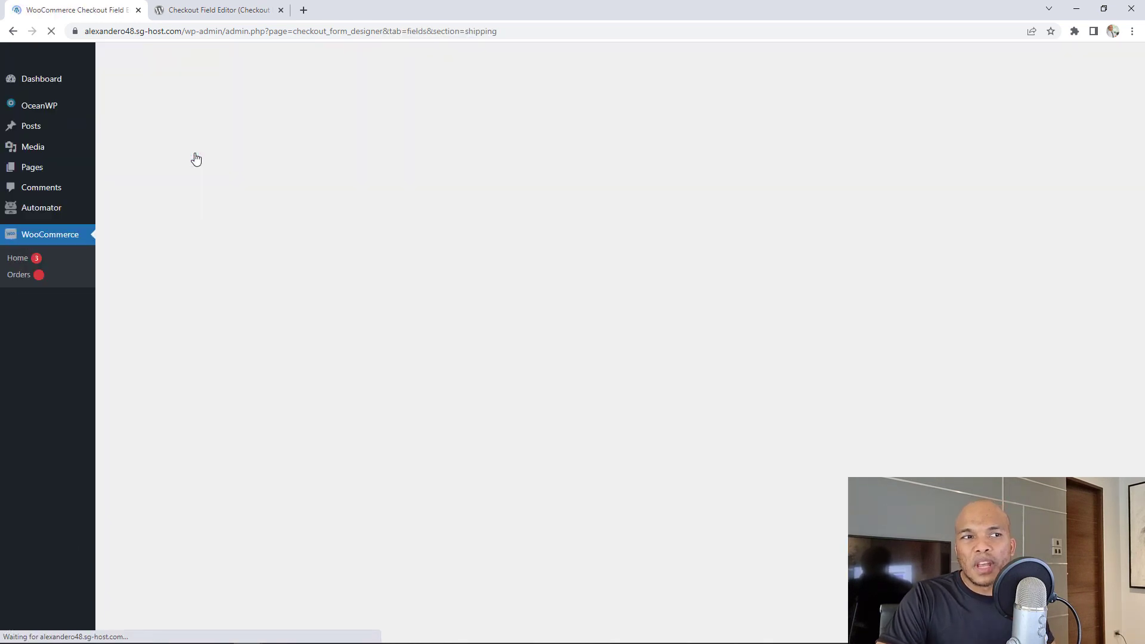
scroll(354, 323, "down", 1)
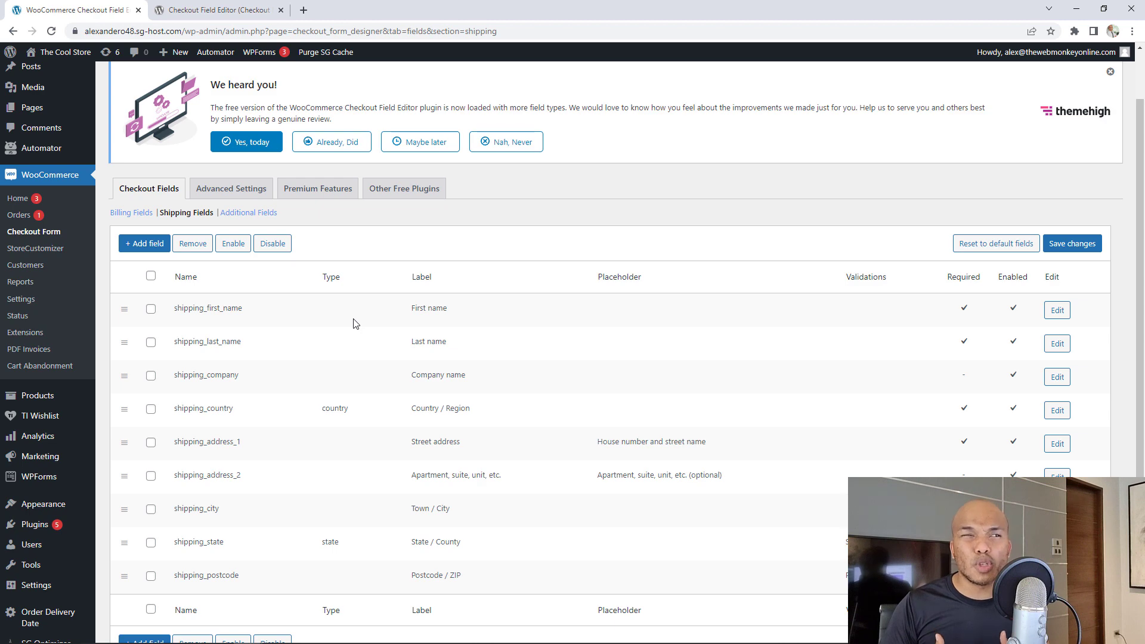
left_click(187, 6)
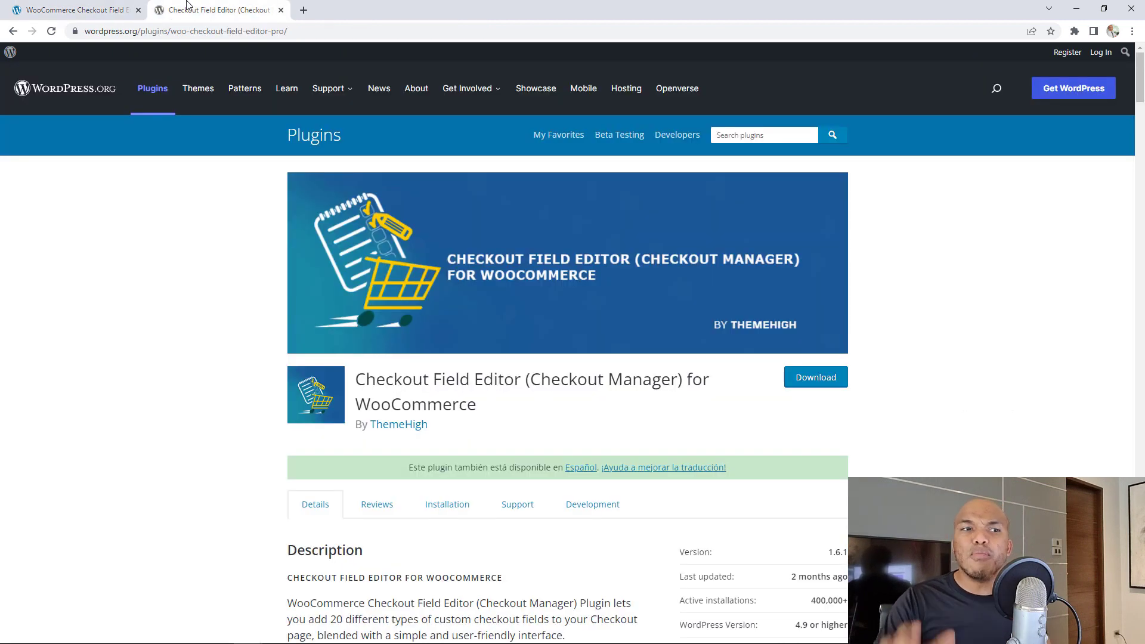